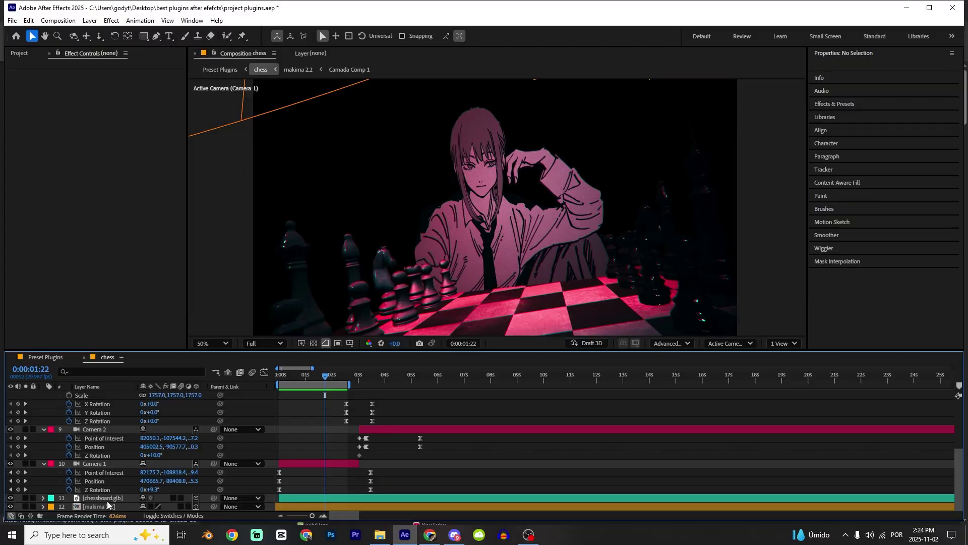
Create a new 1920 x 1080 composition with a duration of 0:00:10:00.
click(116, 506)
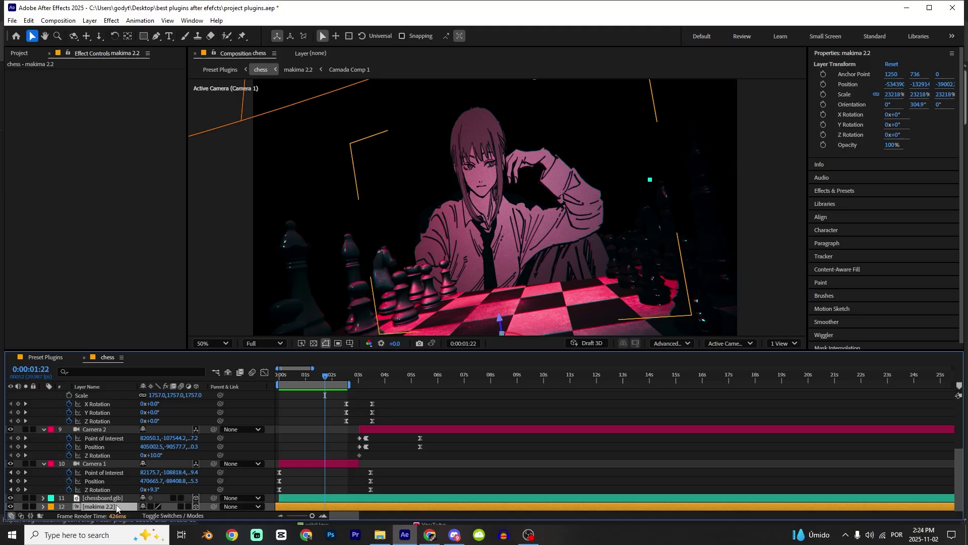
double_click(115, 507)
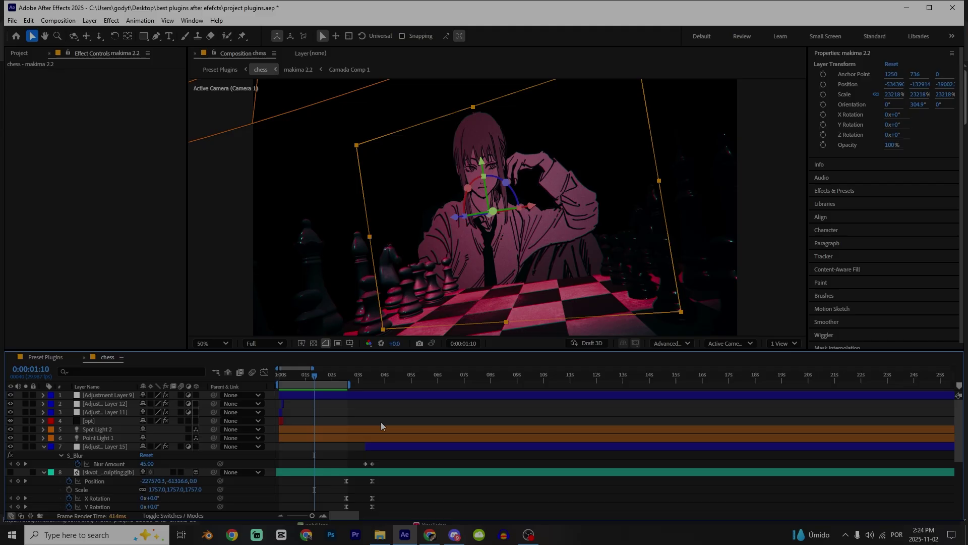
key(ctrl+n)
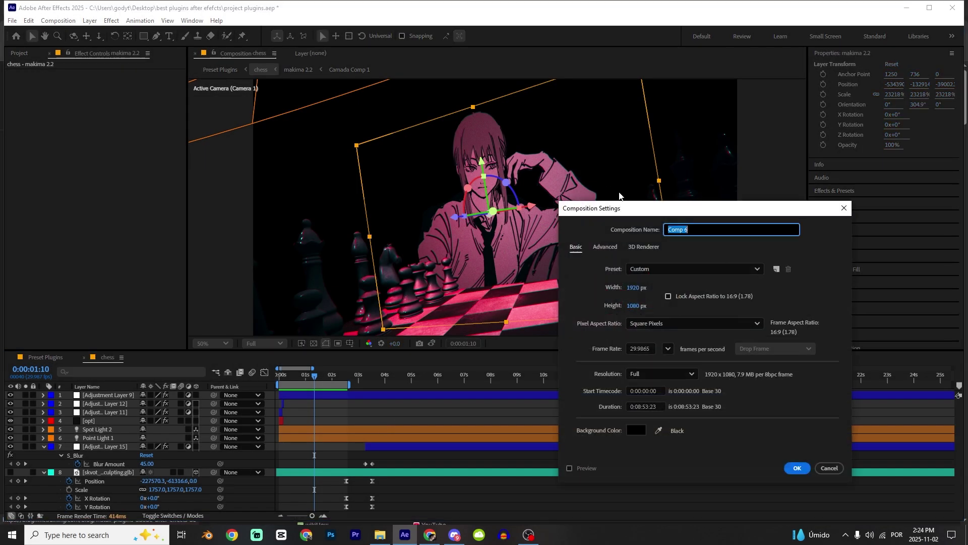
drag(640, 210, 356, 146)
click(359, 342)
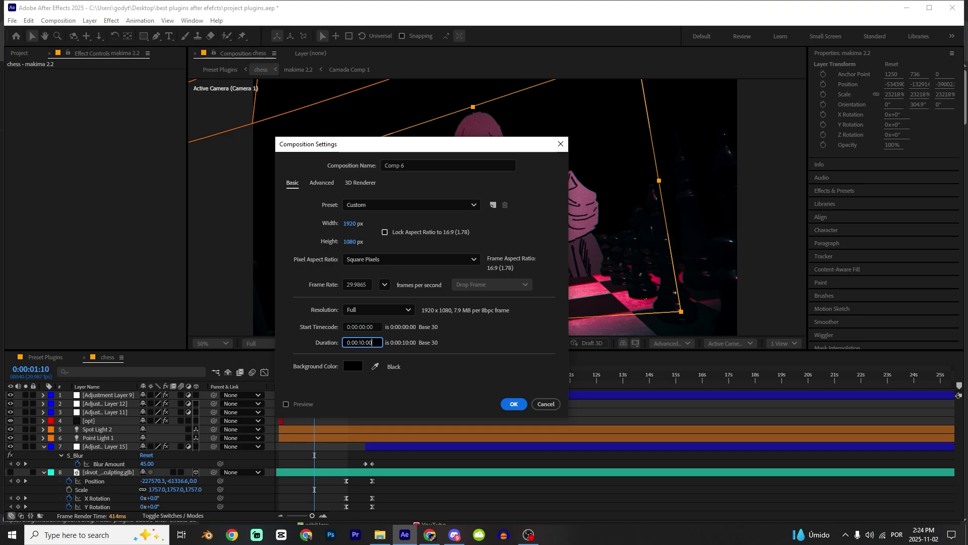
key(Return)
Copy the makima 2.2 layer from the chess composition into Comp 6.
click(107, 357)
scroll(117, 444, down, 4)
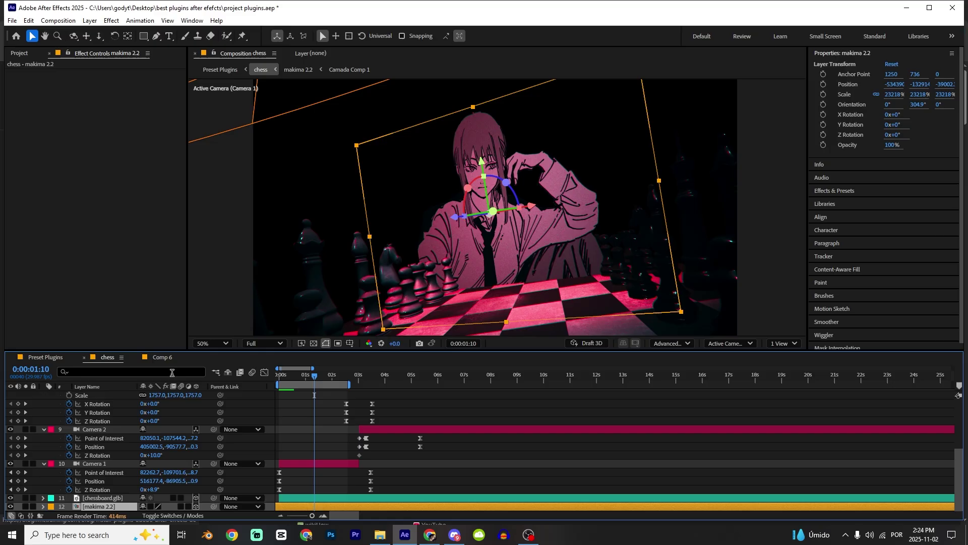
click(163, 357)
click(114, 394)
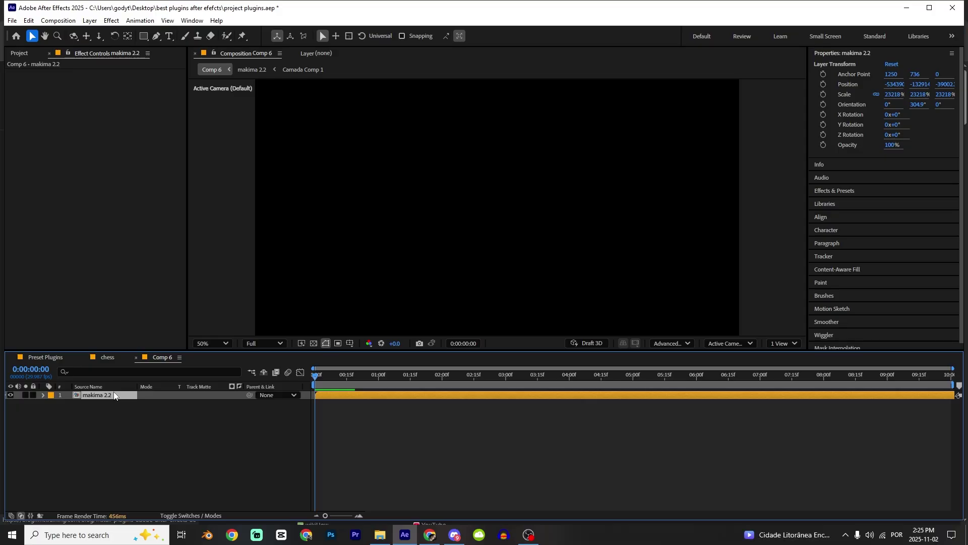
Reset the makima 2.2 layer's position, scale and orientation, and collapse its properties.
click(325, 378)
key(p)
right_click(96, 404)
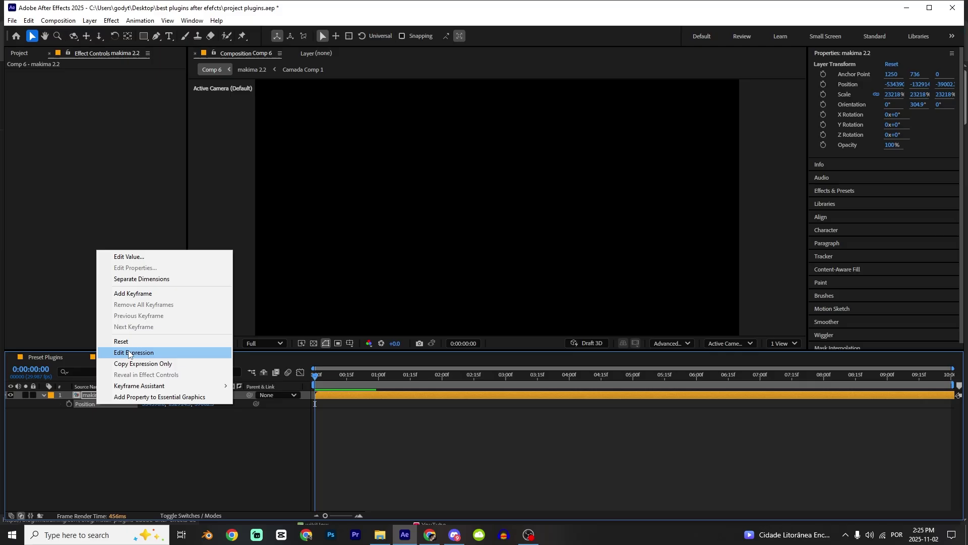
click(116, 342)
key(shift+s)
key(shift+r)
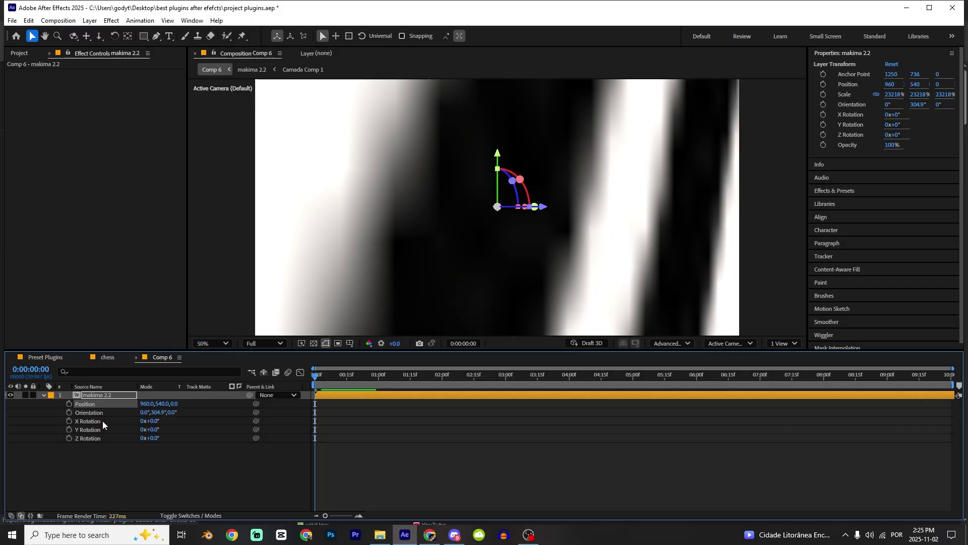
right_click(122, 413)
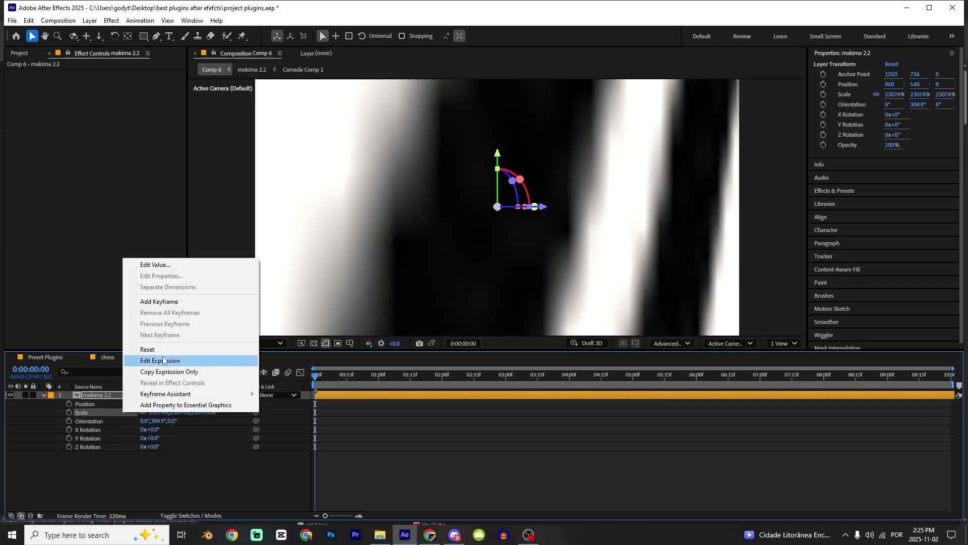
click(155, 349)
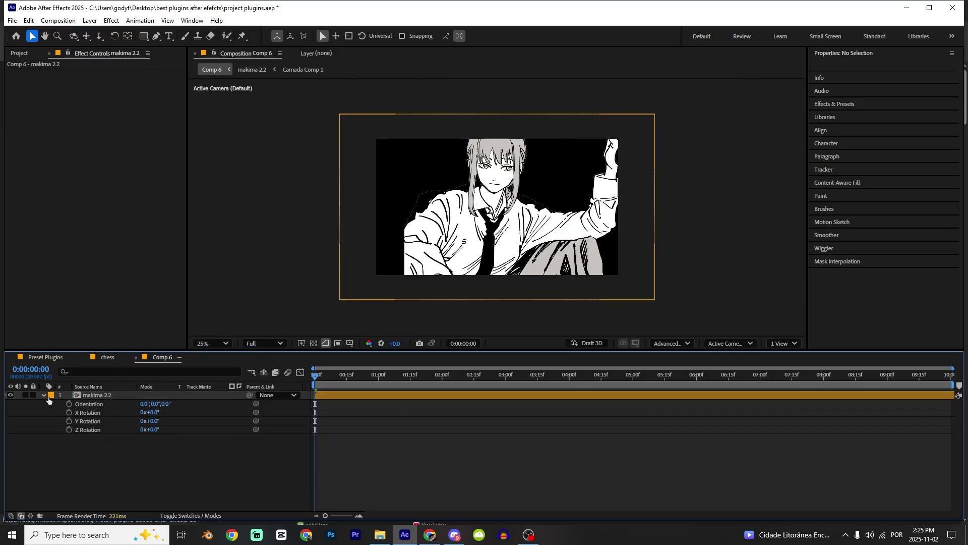
click(45, 395)
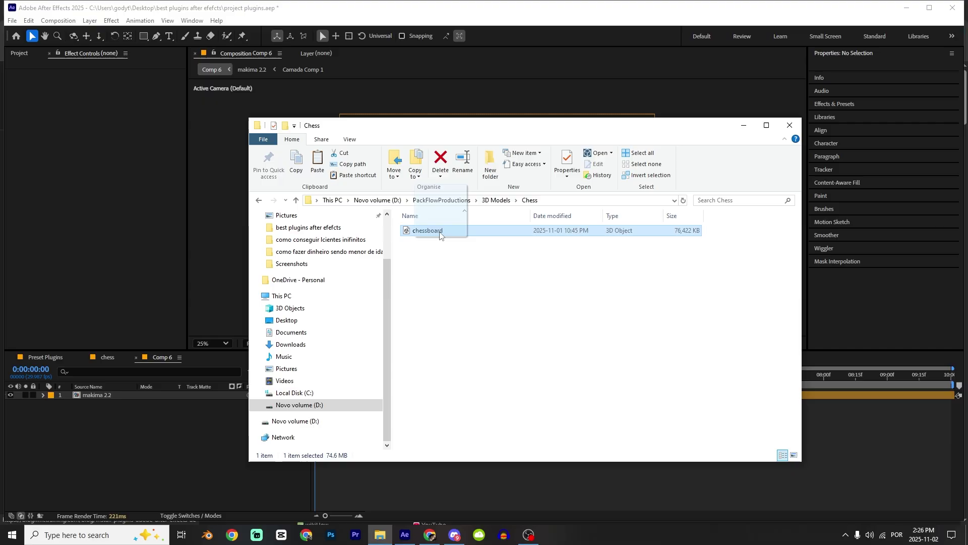
Bring the chessboard 3D model from the Chess folder into Comp 6 with the default model settings.
drag(441, 236, 582, 170)
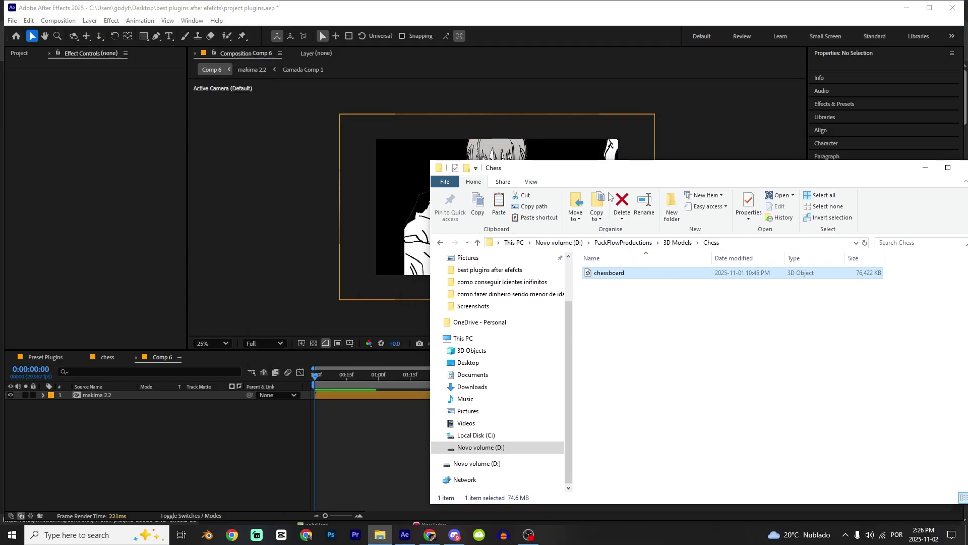
drag(609, 272, 136, 430)
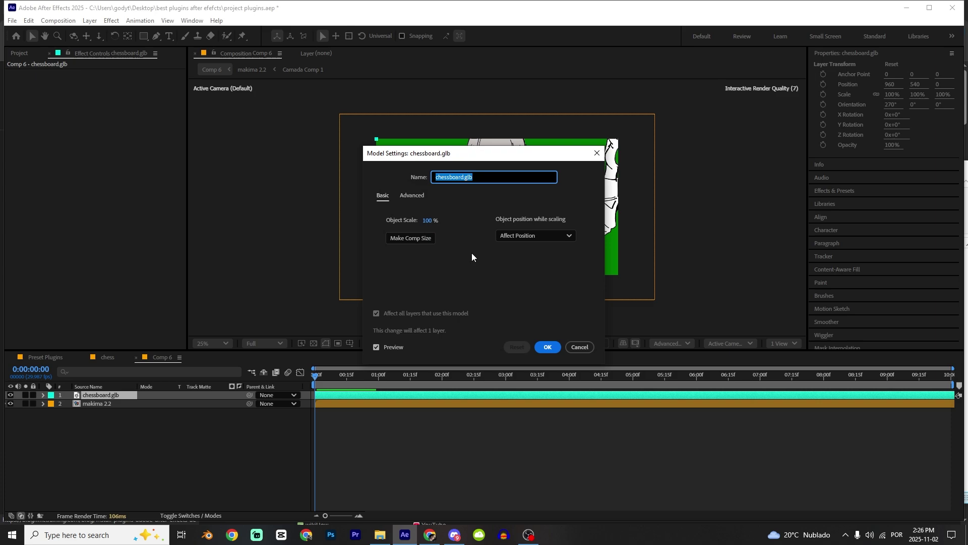
click(548, 346)
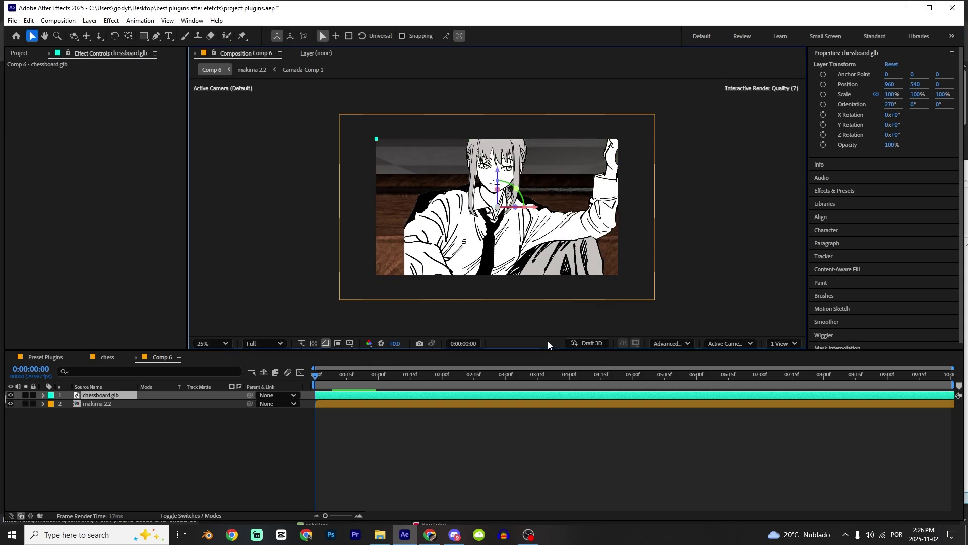
Hide the makima 2.2 layer and move the chessboard.glb layer beneath it.
click(135, 472)
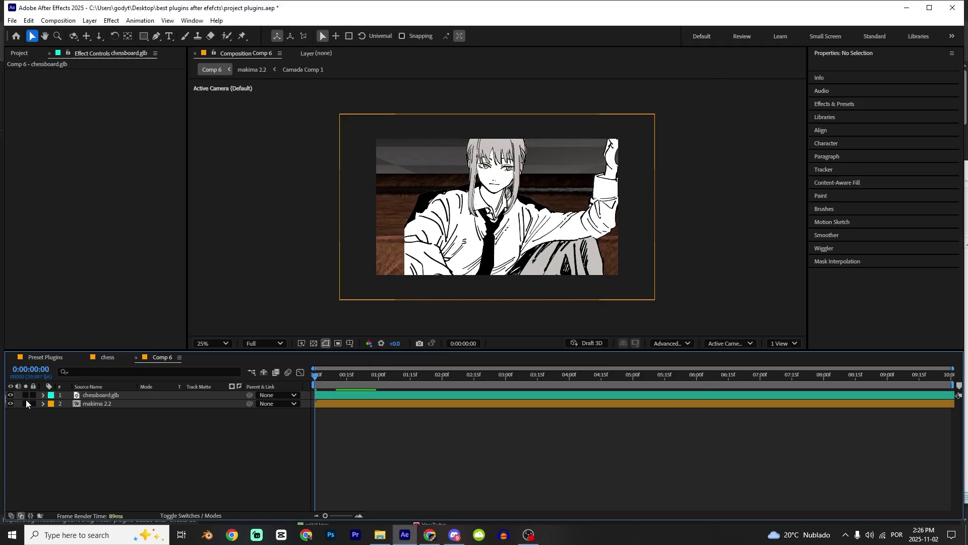
click(10, 404)
drag(98, 394, 106, 407)
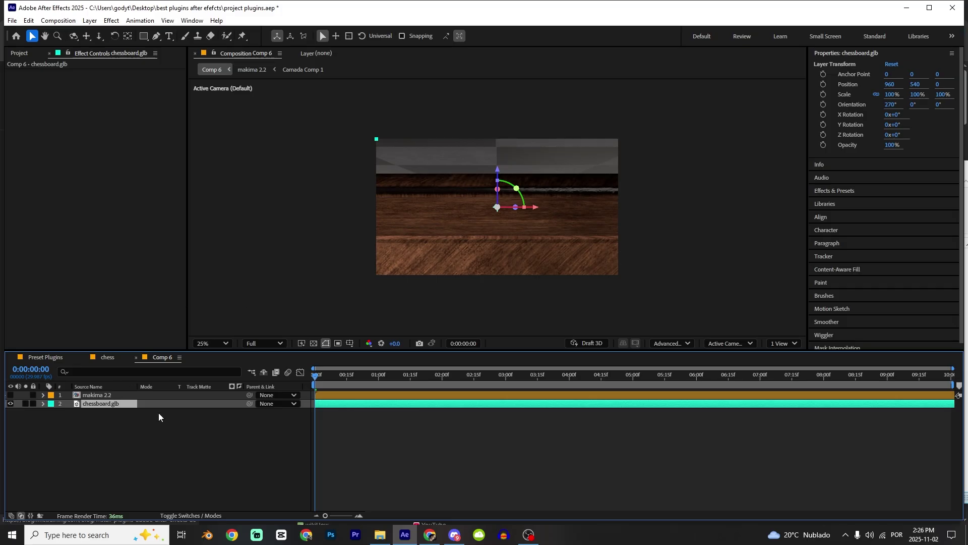
Add a two-node 50 mm camera and shift it slightly sideways and upward from the board's edge.
key(ctrl+alt+shift+c)
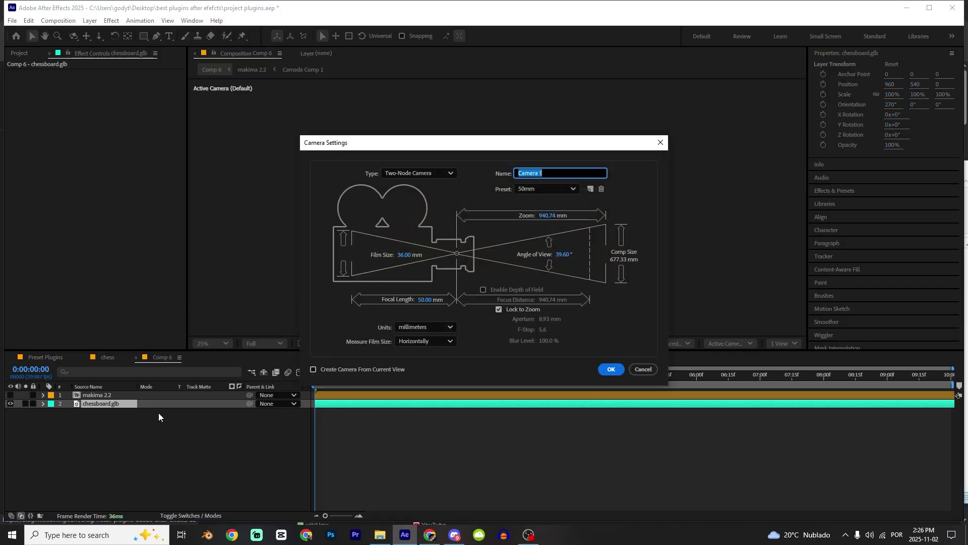
key(Return)
key(c)
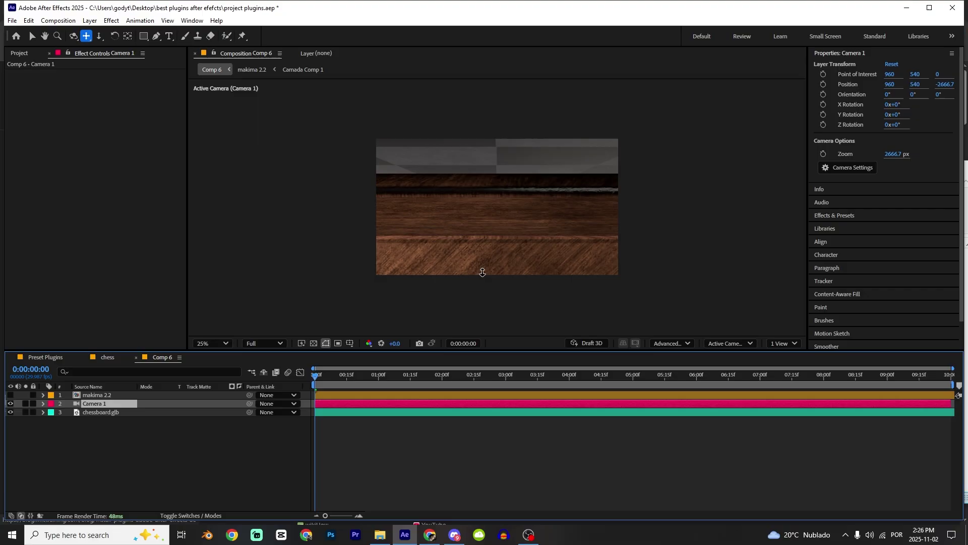
key(c)
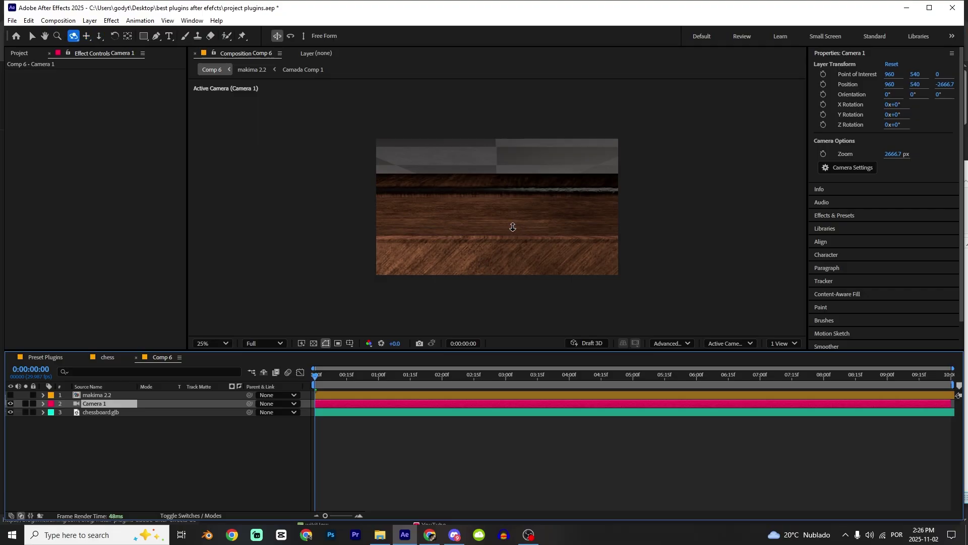
key(c)
key(c)
key(c)
key(c)
drag(475, 245, 448, 274)
key(c)
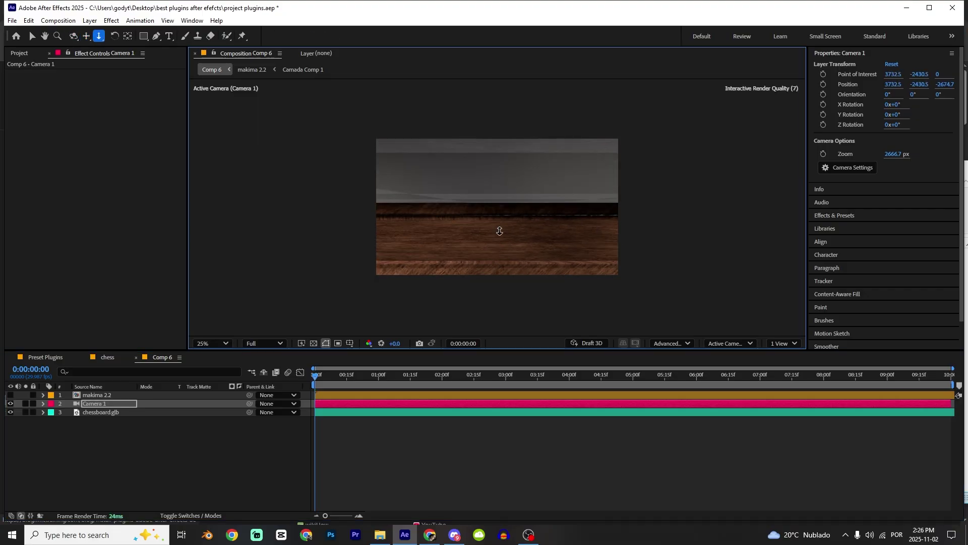
Pull the camera back and orbit it to frame the whole chessboard, with the opposing pieces on either side.
drag(499, 229, 520, 461)
key(c)
key(c)
key(c)
drag(482, 221, 536, 413)
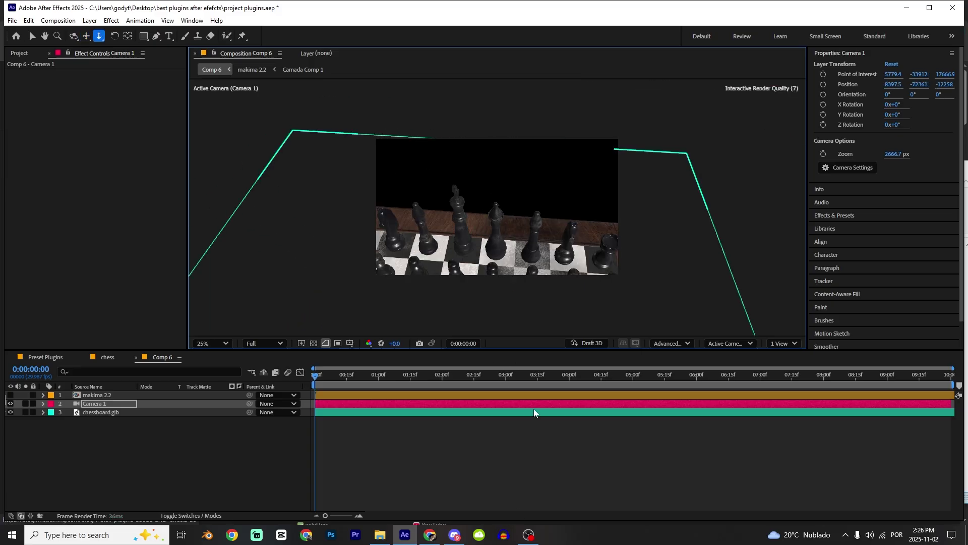
key(c)
drag(517, 189, 530, 308)
key(c)
key(c)
drag(510, 251, 496, 208)
key(c)
key(v)
Unlink the chessboard.glb layer's scale and stretch its X scale to 301%.
click(101, 412)
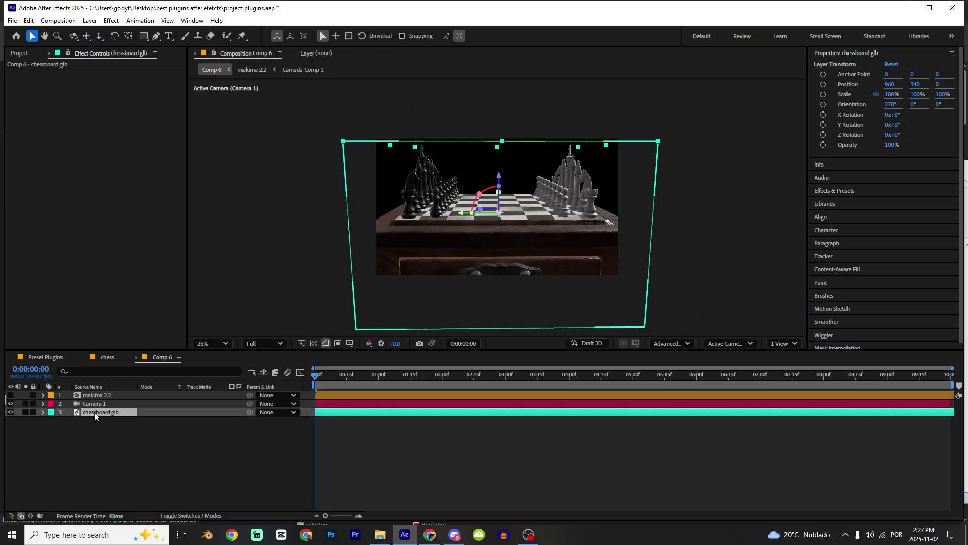
key(s)
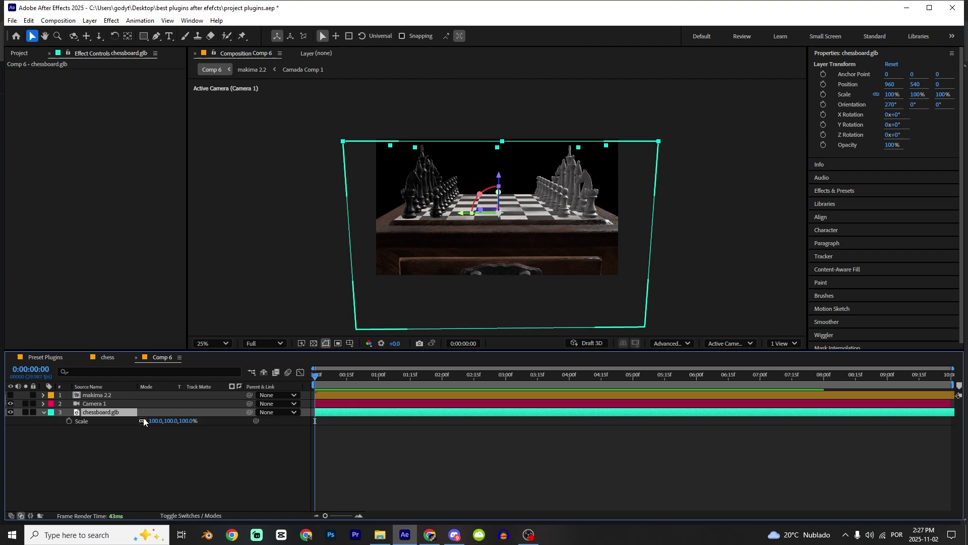
click(143, 421)
drag(156, 421, 272, 438)
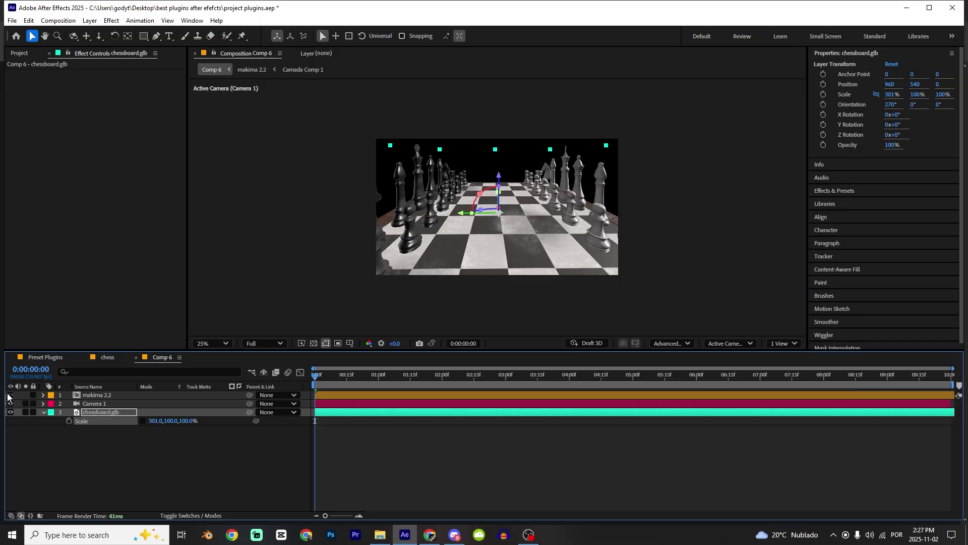
Show the makima 2.2 layer and place it beneath the chessboard.glb layer.
drag(97, 399, 97, 443)
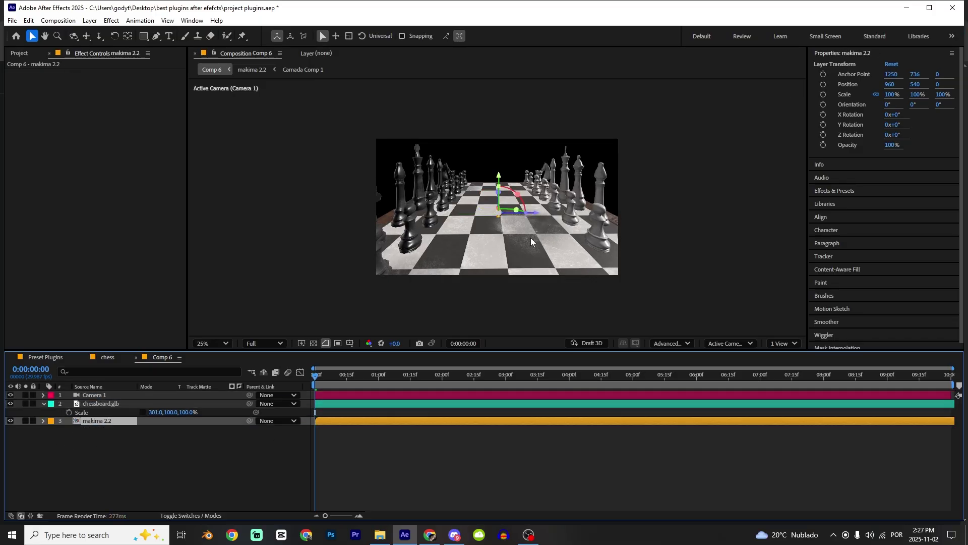
key(period)
key(period)
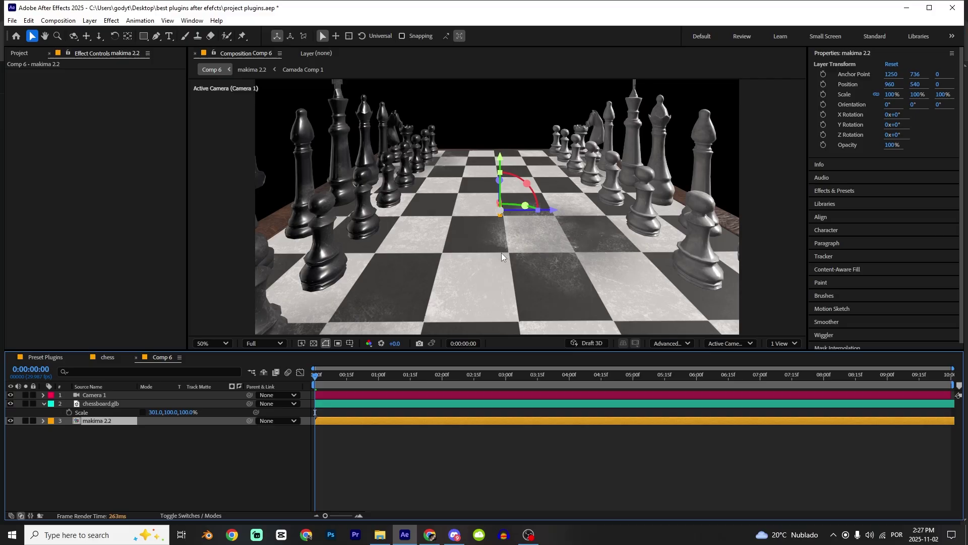
Scale makima 2.2 to 3136%, orient it to 180°, 84.6°, 180° facing the camera, and raise it above the board.
key(s)
drag(529, 204, 500, 115)
Use a two-view layout to push makima 2.2 to the board's far end, at X about 122241, and return to one view.
click(783, 343)
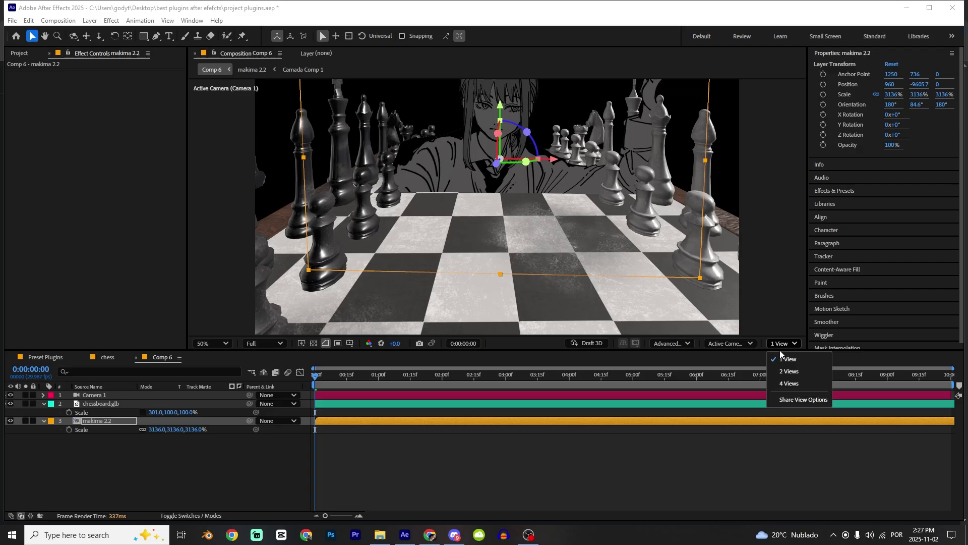
click(790, 372)
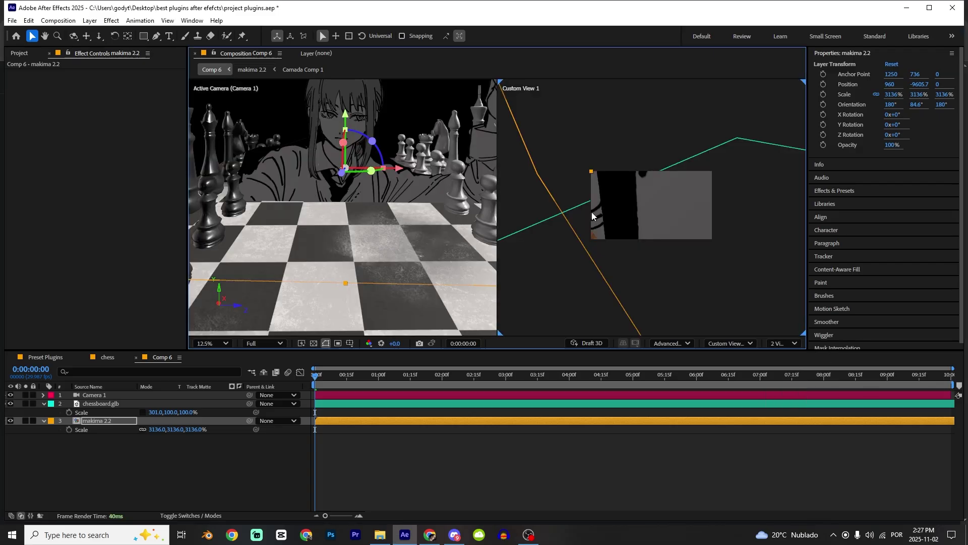
key(c)
drag(643, 225, 625, 208)
key(v)
key(1)
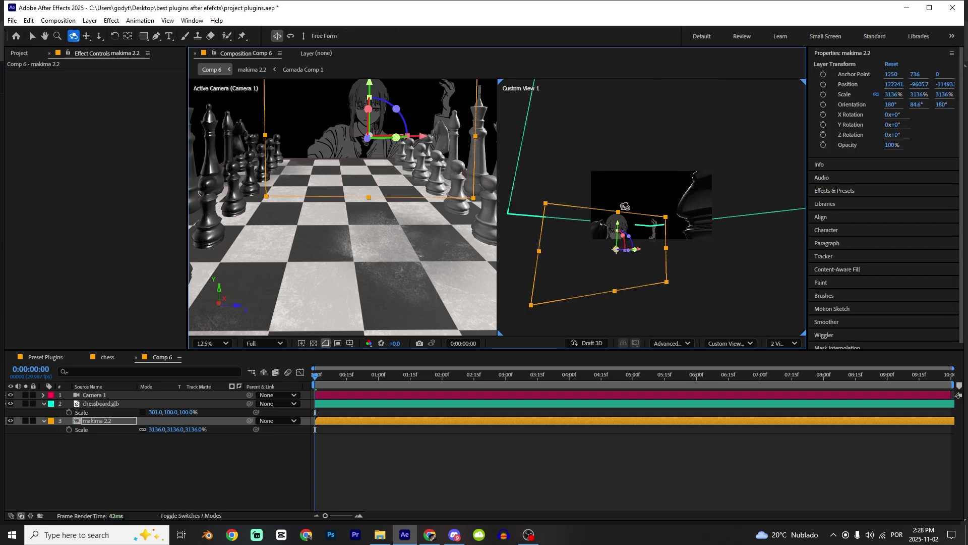
key(ctrl+z)
click(787, 343)
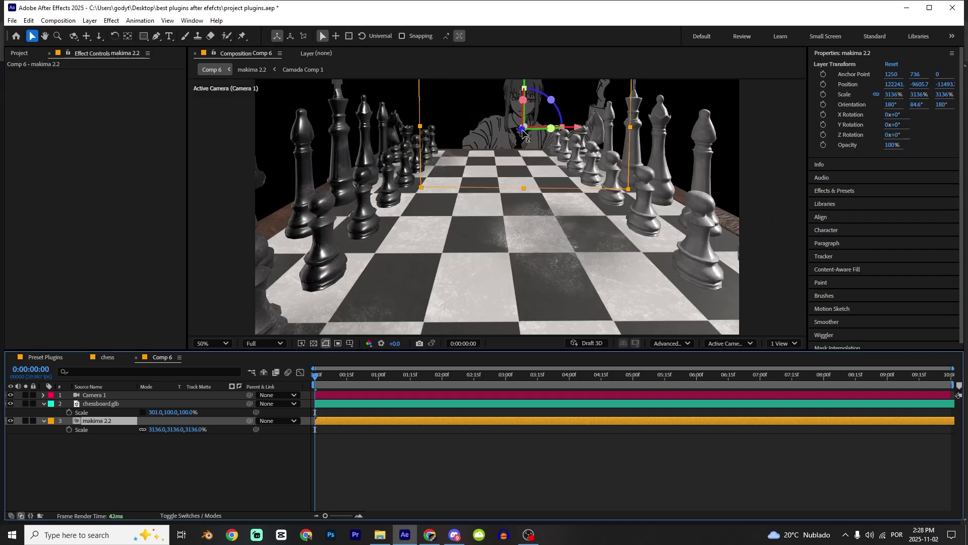
Bring makima 2.2 closer, to X about 80952, and reduce the chessboard's X scale to 257%.
drag(521, 127, 519, 130)
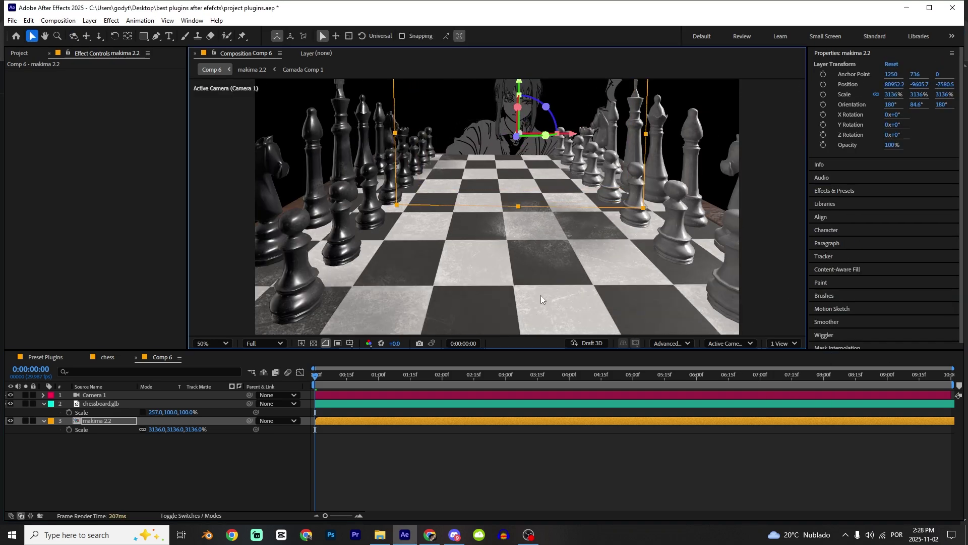
scroll(541, 295, down, 2)
scroll(539, 282, up, 2)
Dolly the camera back until the full board, its table edge and the character fit in the frame.
key(1)
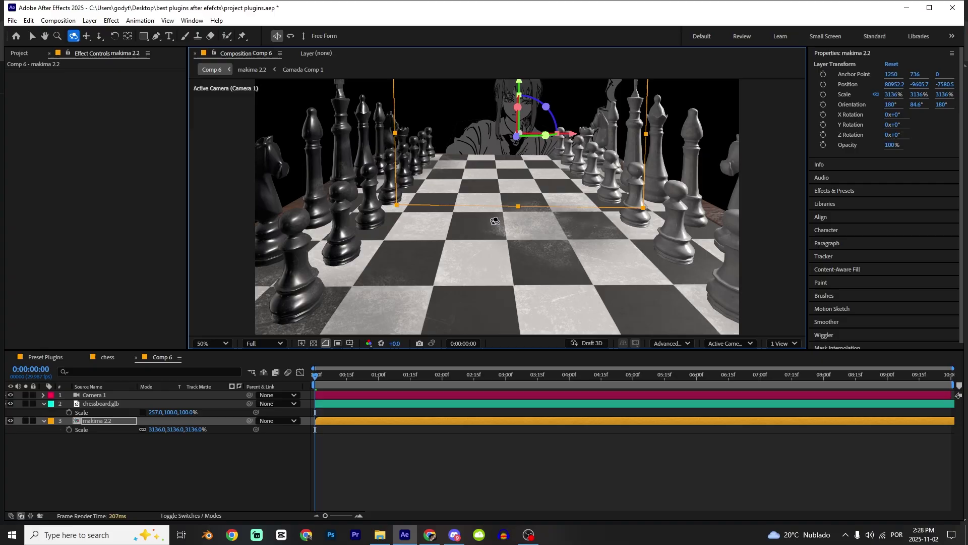
key(3)
drag(498, 199, 513, 355)
key(2)
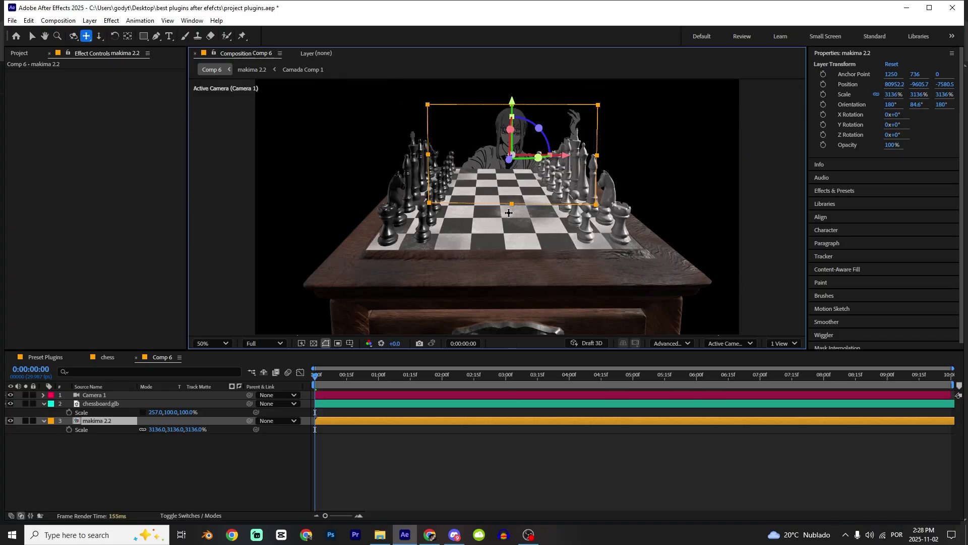
Scale makima 2.2 to 3494% and reposition it centrally behind the board, at about 82187, -20314, 5453.
drag(184, 429, 394, 455)
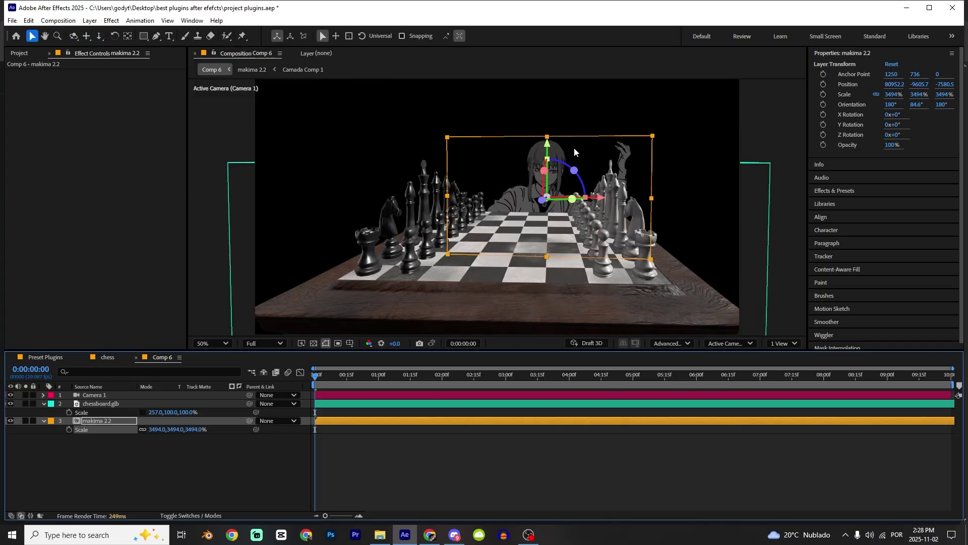
drag(547, 139, 560, 176)
click(489, 420)
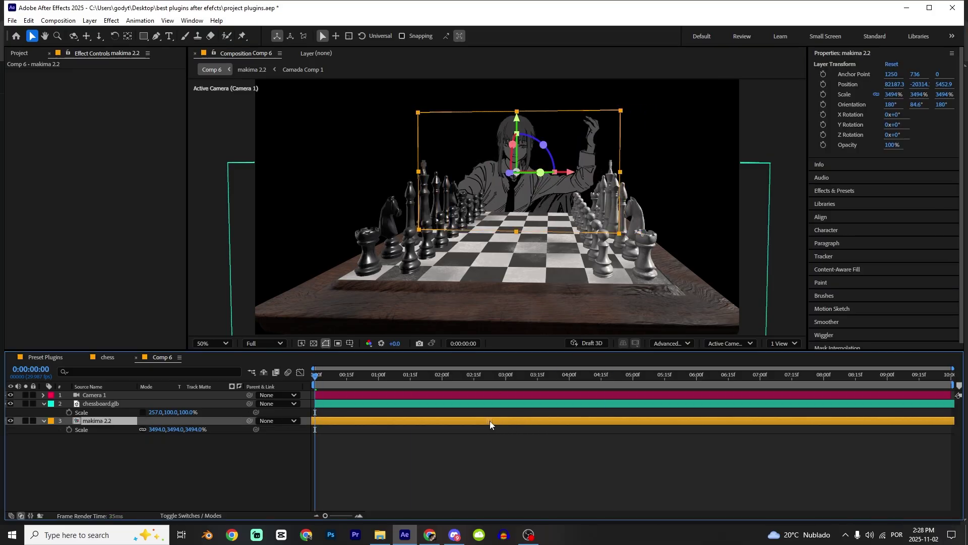
Add a red spot light with 121% intensity, a 109° cone angle and 32% cone feather.
click(384, 375)
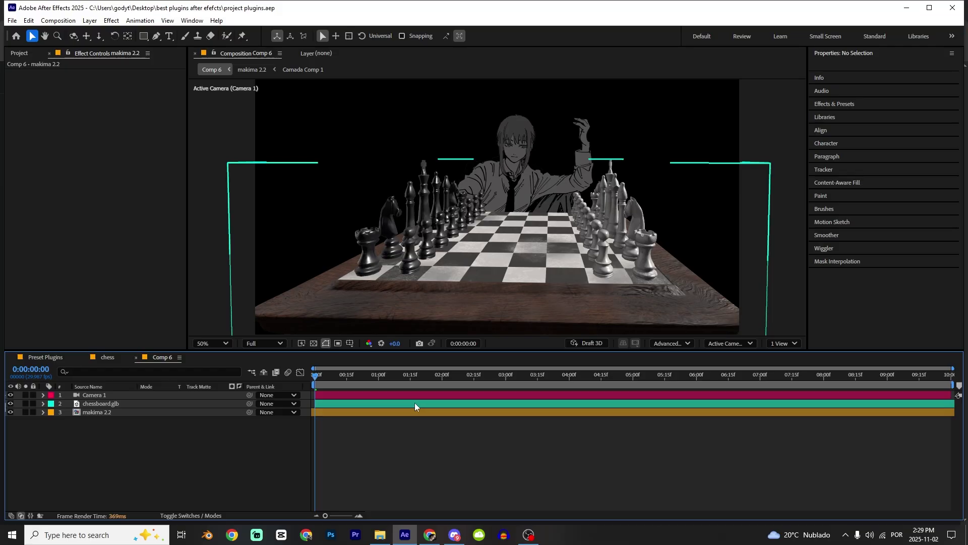
key(ctrl+alt+shift+l)
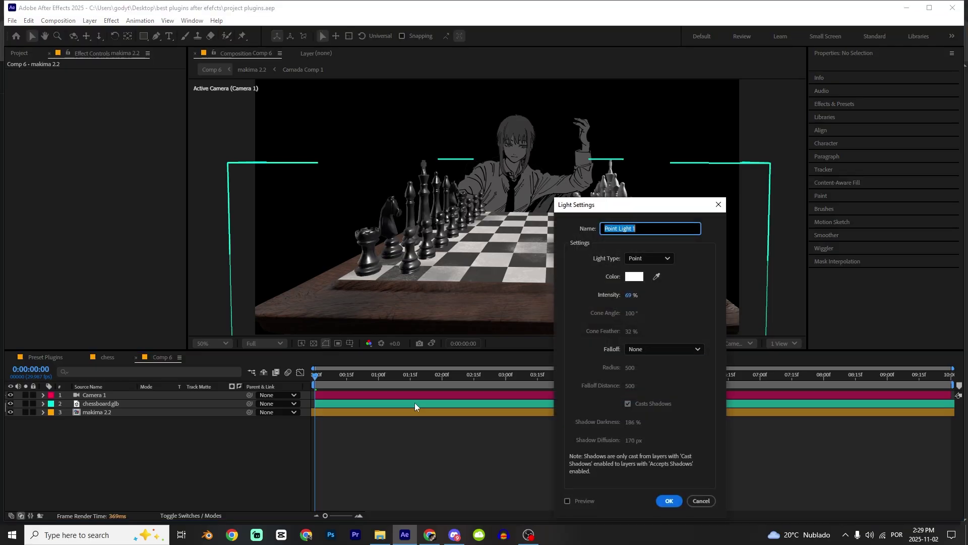
click(642, 259)
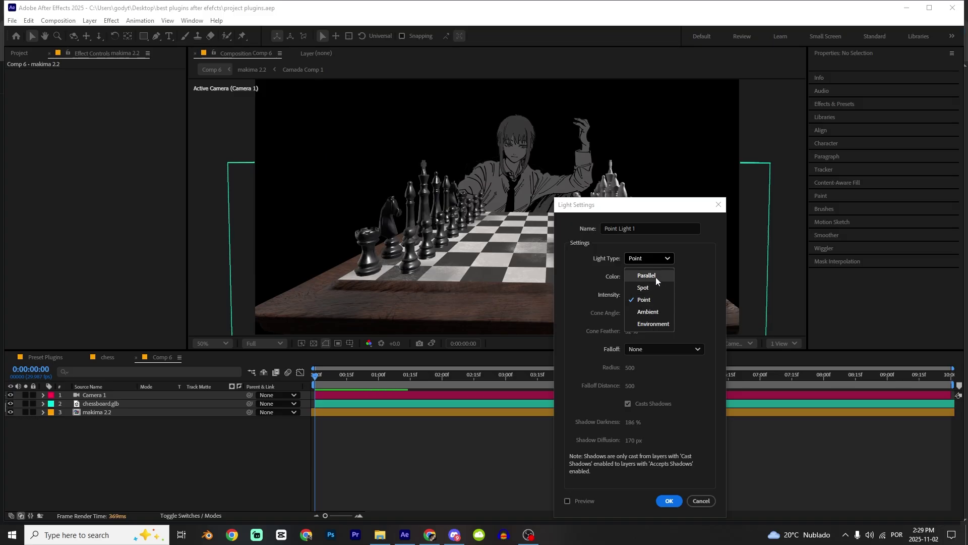
click(645, 288)
click(634, 276)
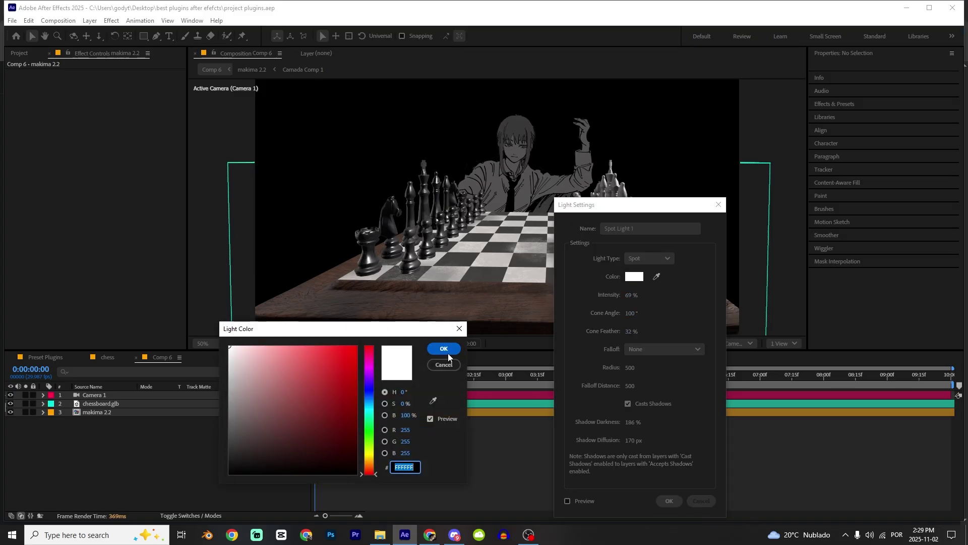
drag(329, 356, 340, 324)
key(Return)
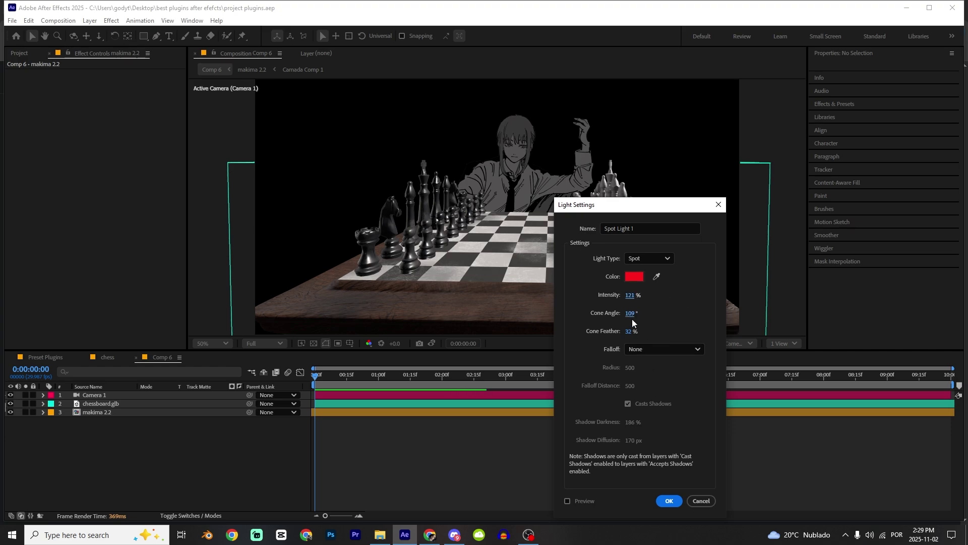
key(Return)
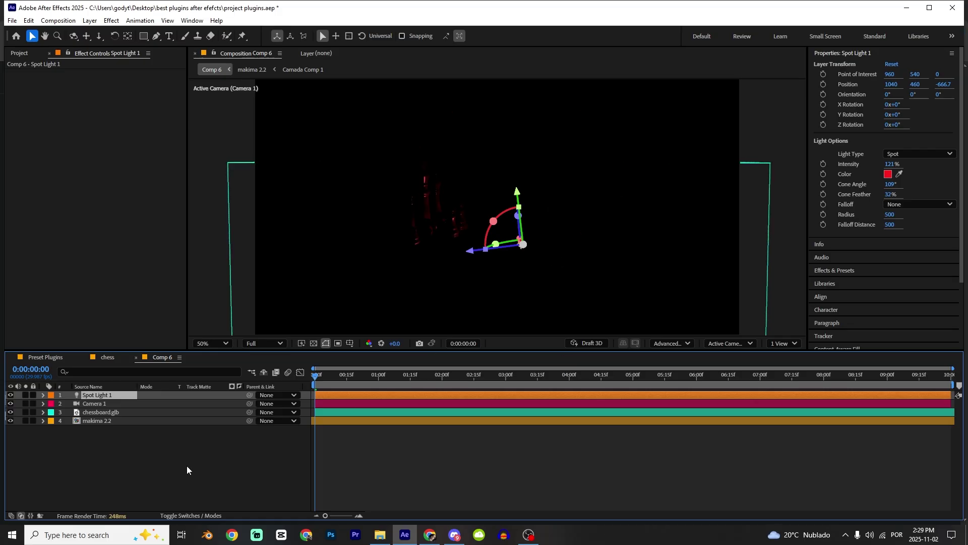
Raise the spot light above the board, to about 37714, -68462, 11180, and rotate it to point downward with X orientation 271.3°.
key(p)
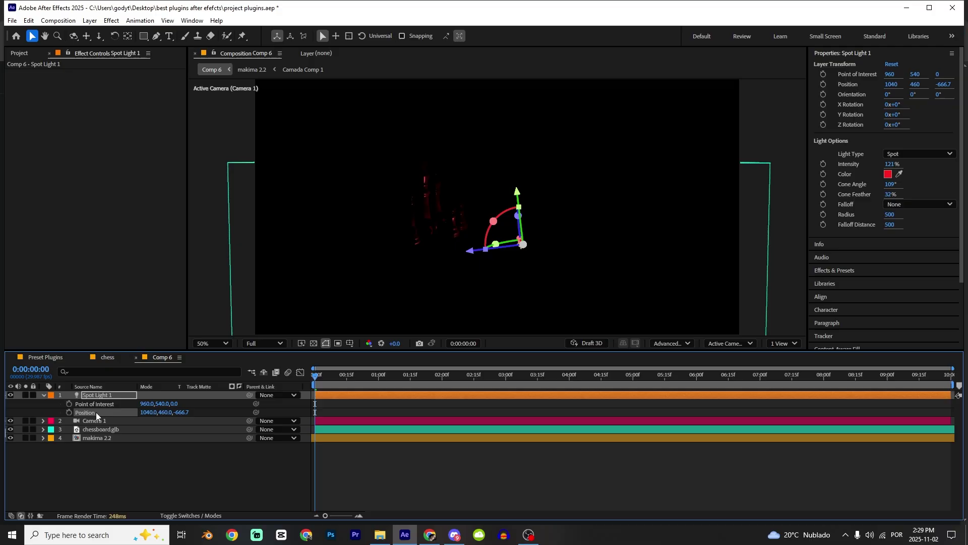
drag(520, 193, 473, 121)
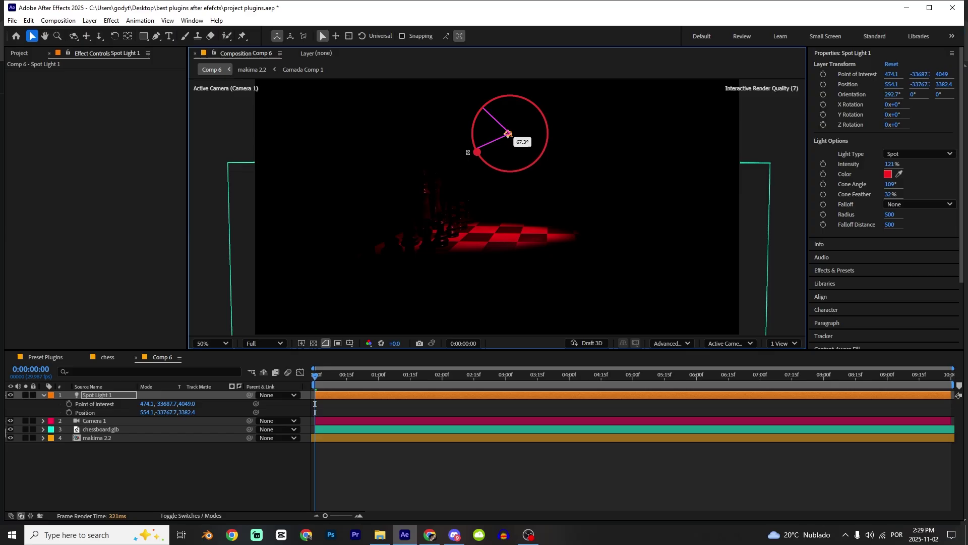
drag(479, 179, 478, 179)
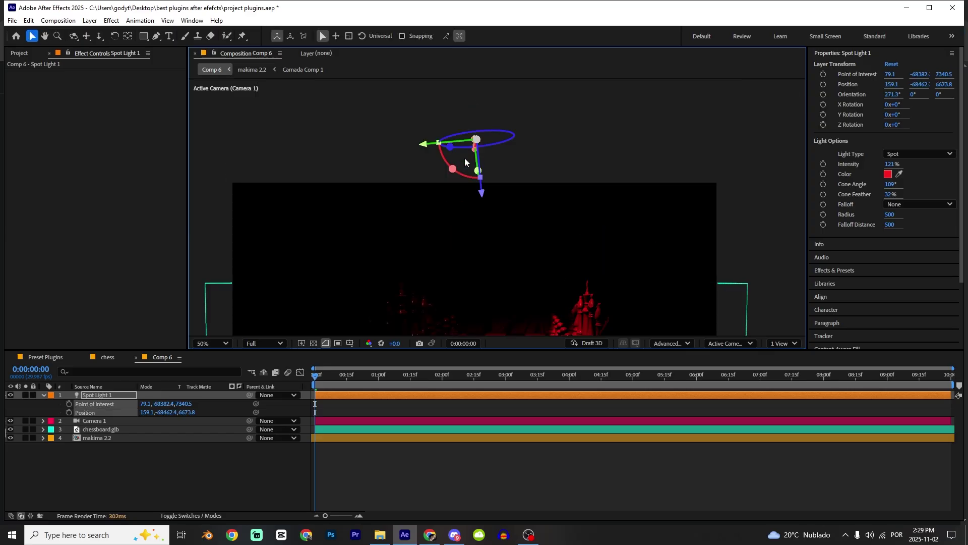
drag(483, 183, 467, 147)
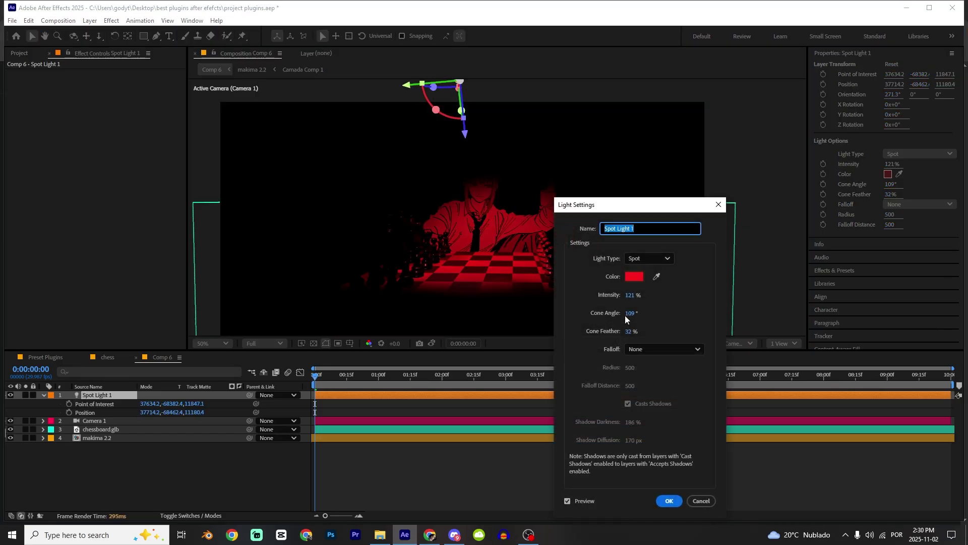
Widen the spot light's cone angle to 142° and set its intensity to 99%.
drag(631, 314, 651, 313)
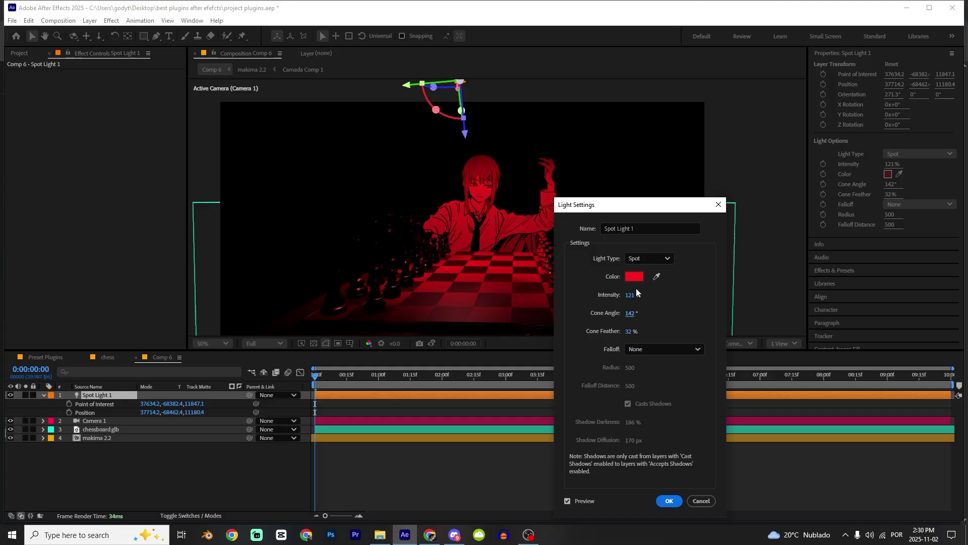
drag(598, 296, 616, 296)
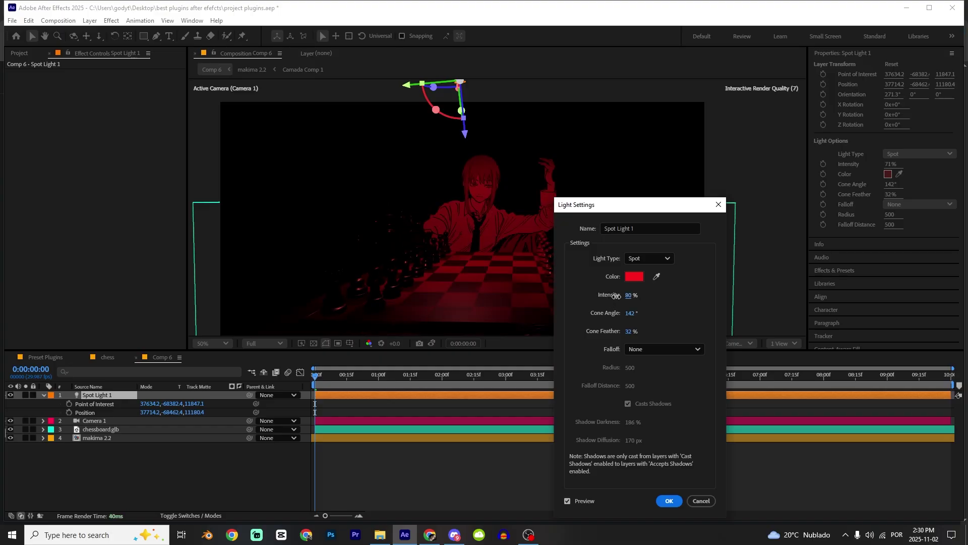
key(Return)
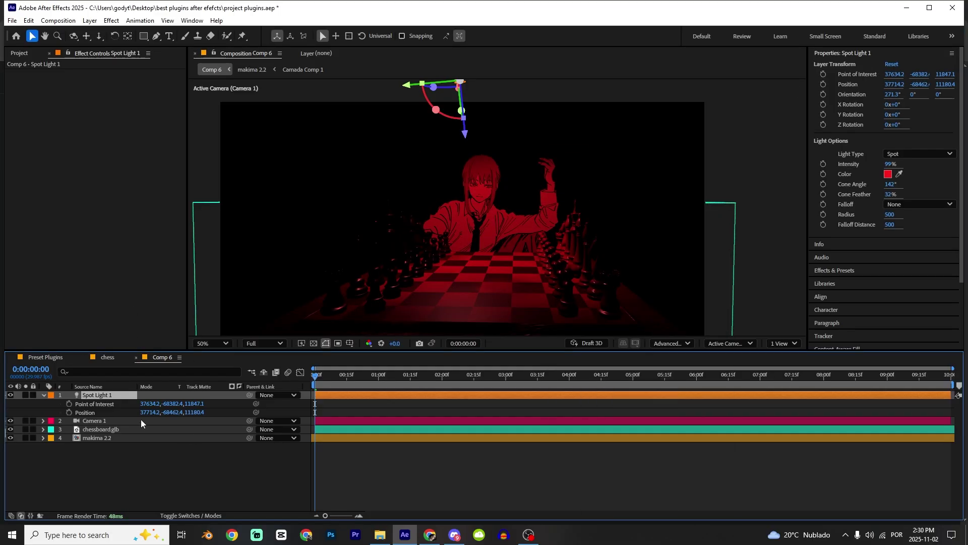
Duplicate the spot light and turn the copy into a white parallel light.
key(ctrl+d)
double_click(104, 396)
click(666, 258)
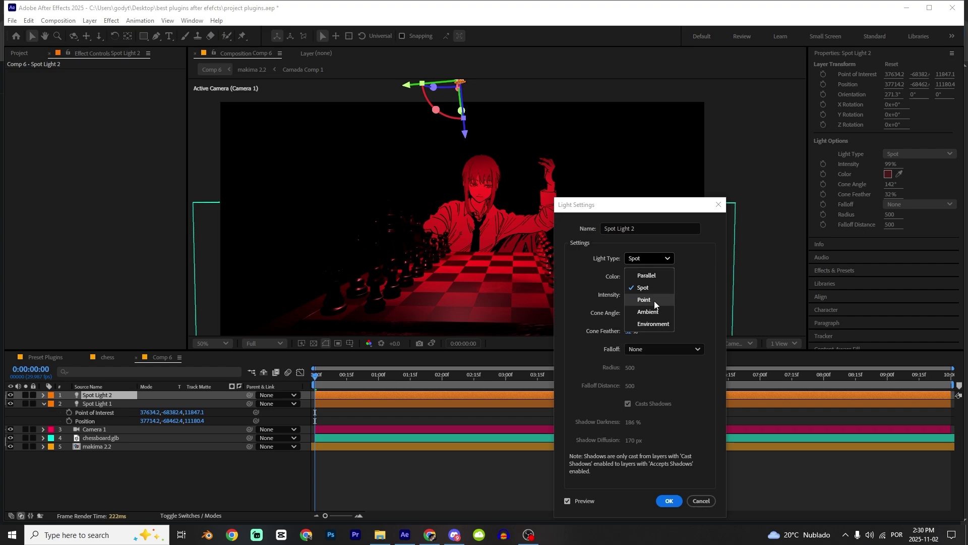
click(647, 276)
click(635, 277)
drag(309, 394, 184, 296)
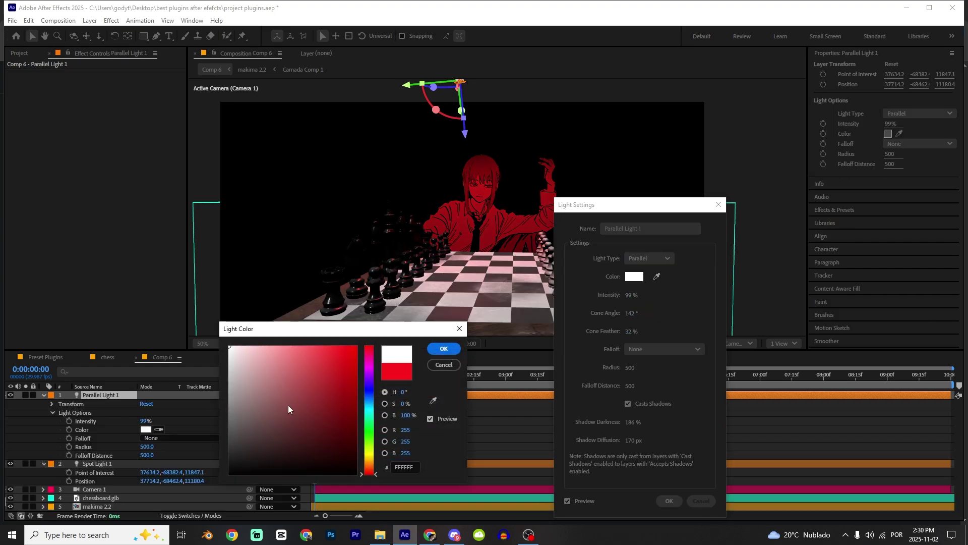
key(Return)
key(Return)
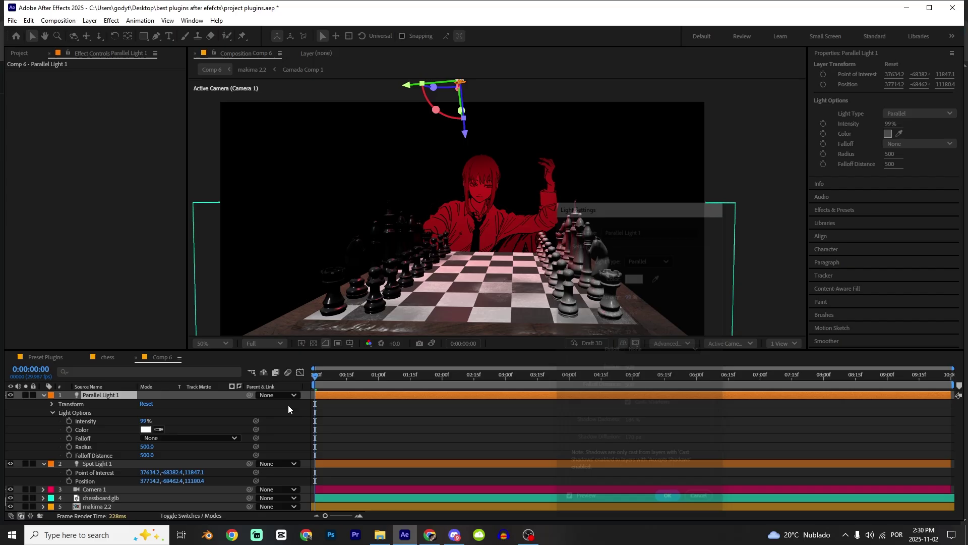
Change the white parallel light to a point light with 44% intensity.
double_click(112, 398)
drag(629, 295, 608, 297)
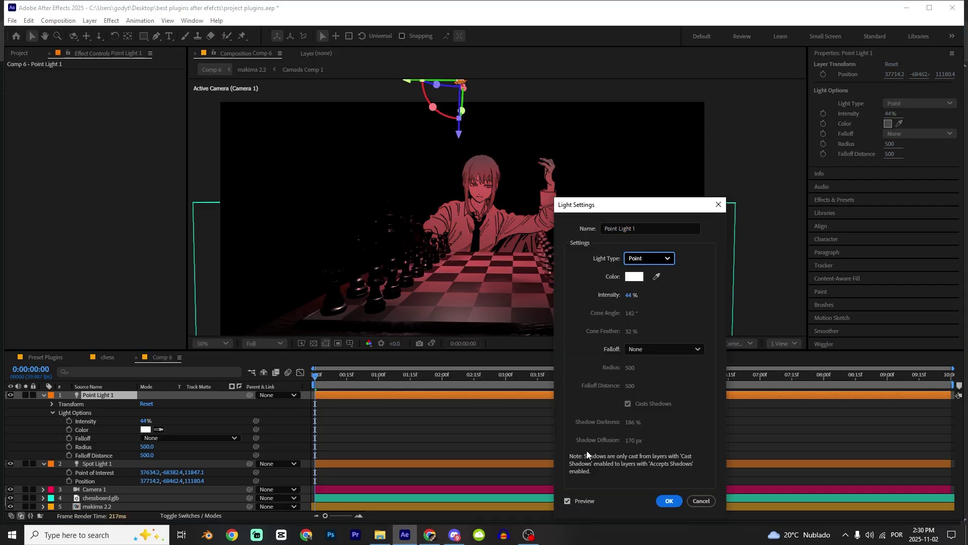
click(669, 501)
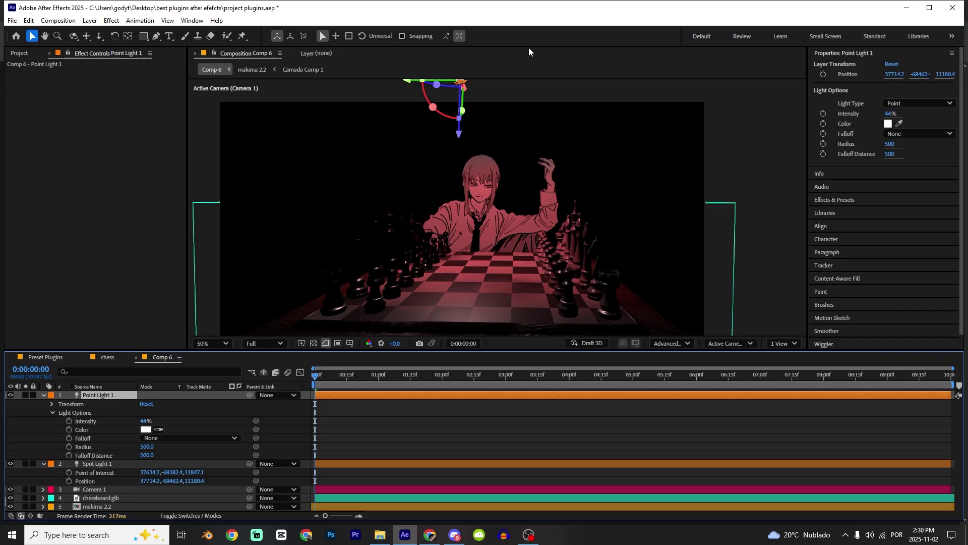
Move the white point light down and centre it above the character's head, at about 37714, -51122, 3481.
drag(408, 84, 486, 130)
key(space)
drag(545, 227, 573, 221)
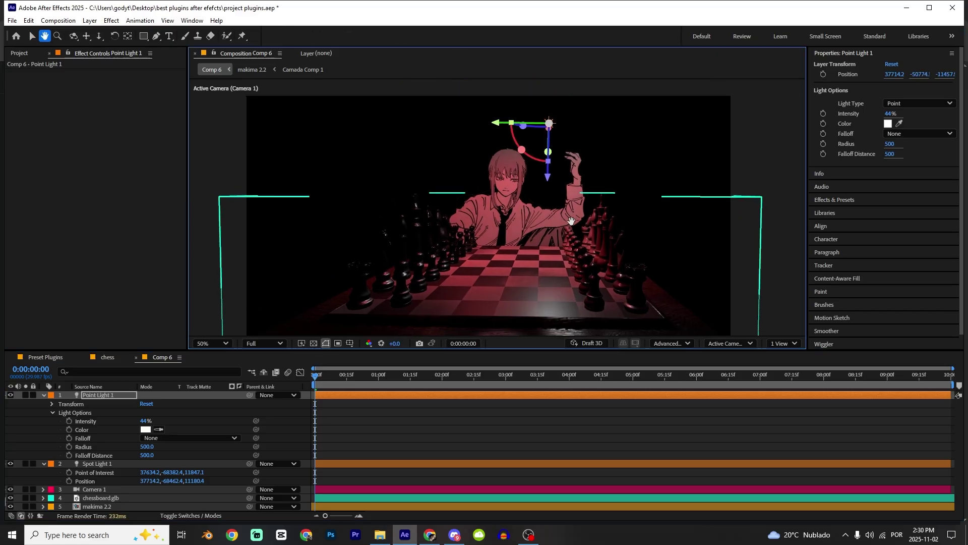
drag(498, 123, 456, 124)
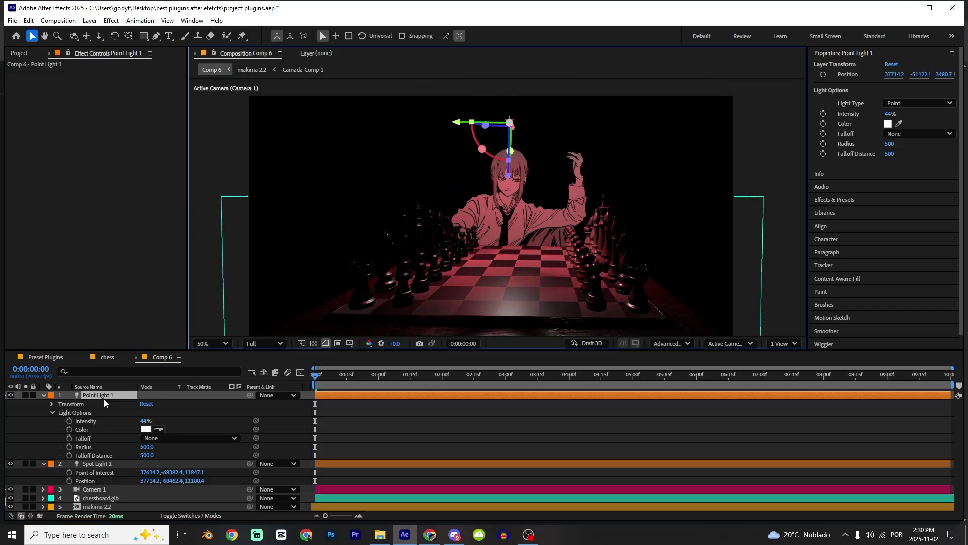
Convert the white point light into a parallel light, keeping its 44% intensity.
double_click(104, 396)
click(647, 259)
drag(634, 295, 613, 293)
click(647, 276)
key(Return)
Add a second white light of type Point with 10% intensity at the parallel light's position.
key(ctrl+alt+shift+l)
click(647, 259)
click(642, 298)
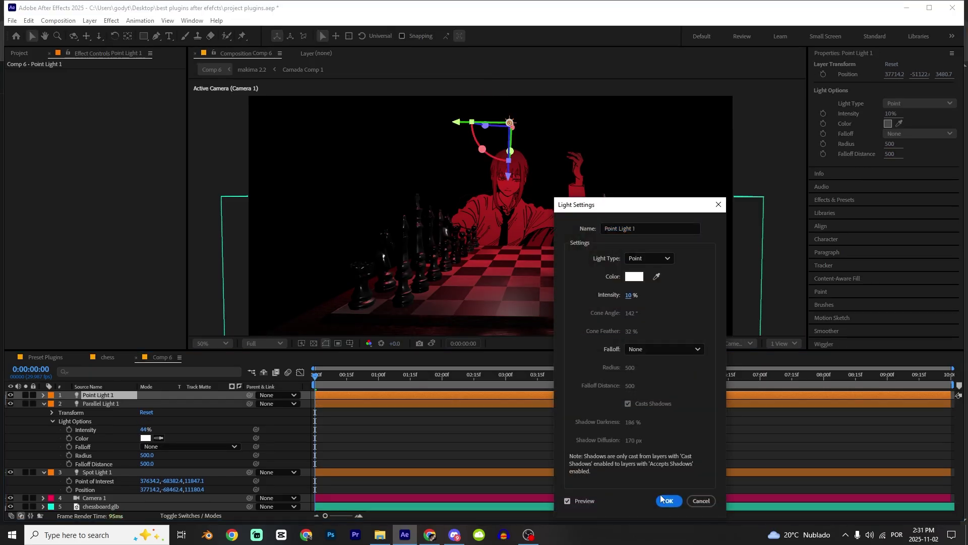
click(669, 501)
Reposition the red spot light above the scene at about 46874, -70178, 8994 and fit the composition in view.
click(92, 468)
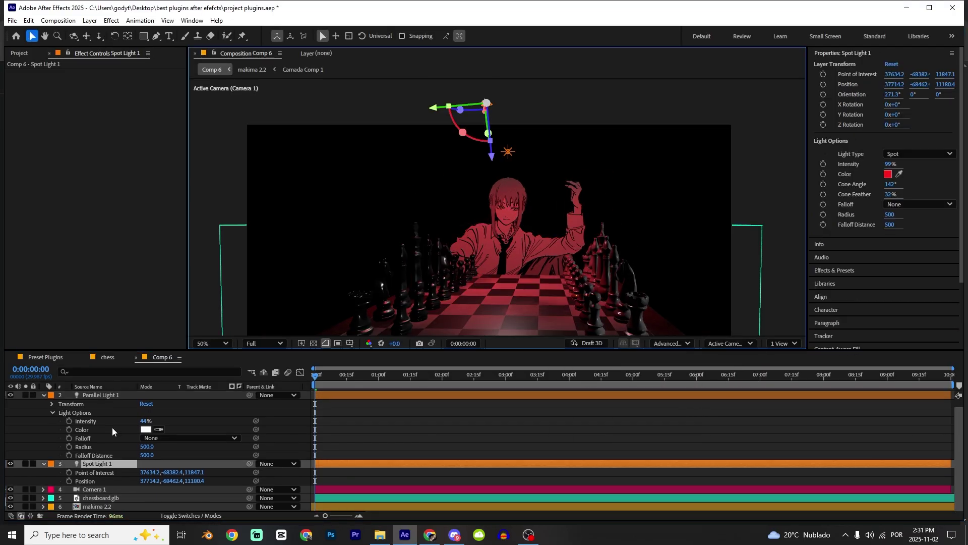
click(334, 283)
drag(334, 283, 317, 269)
key(ctrl+z)
mouse_move(486, 143)
mouse_down()
mouse_move(483, 124)
mouse_move(497, 131)
mouse_up()
mouse_move(497, 131)
mouse_down()
mouse_move(495, 119)
mouse_move(498, 129)
mouse_up()
scroll(497, 129, down, 2)
drag(502, 177, 492, 214)
scroll(505, 194, up, 2)
drag(489, 126, 479, 108)
drag(475, 232, 508, 234)
drag(514, 100, 514, 104)
key(shift+slash)
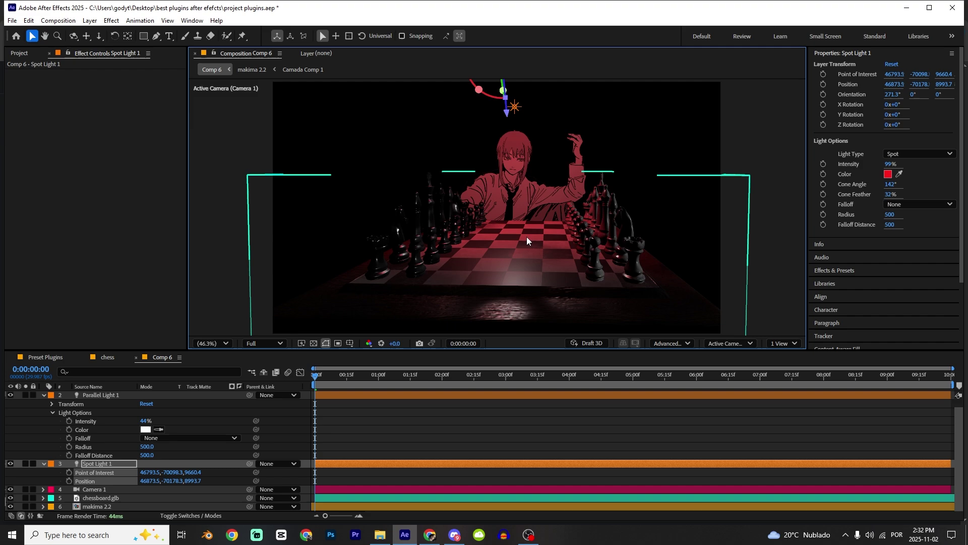
Save the project and collapse the expanded properties of all layers.
key(ctrl+s)
key(ctrl+a)
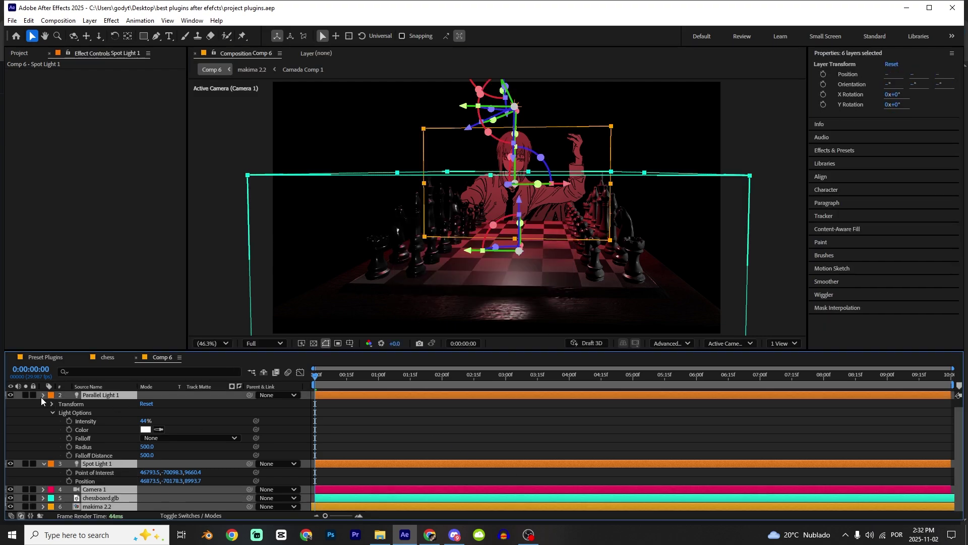
click(43, 395)
Set keyframes at the first frame for Camera 1's point of interest, position and Z rotation, showing only the keyframed properties.
click(96, 420)
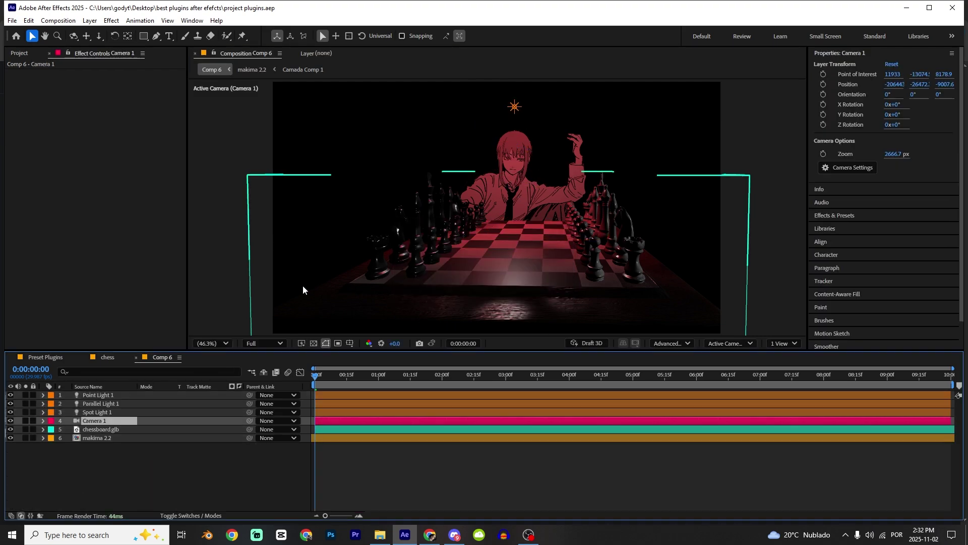
key(p)
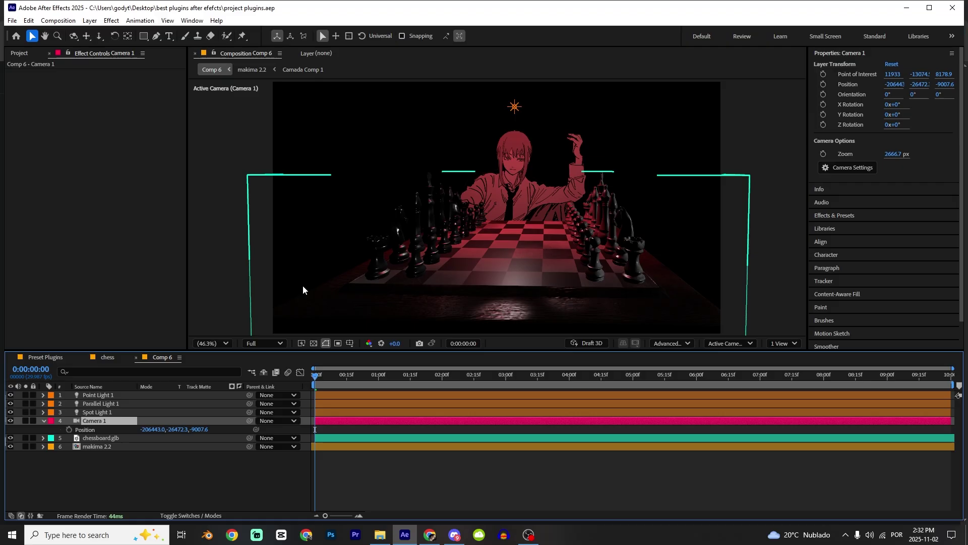
key(shift+a)
key(shift+r)
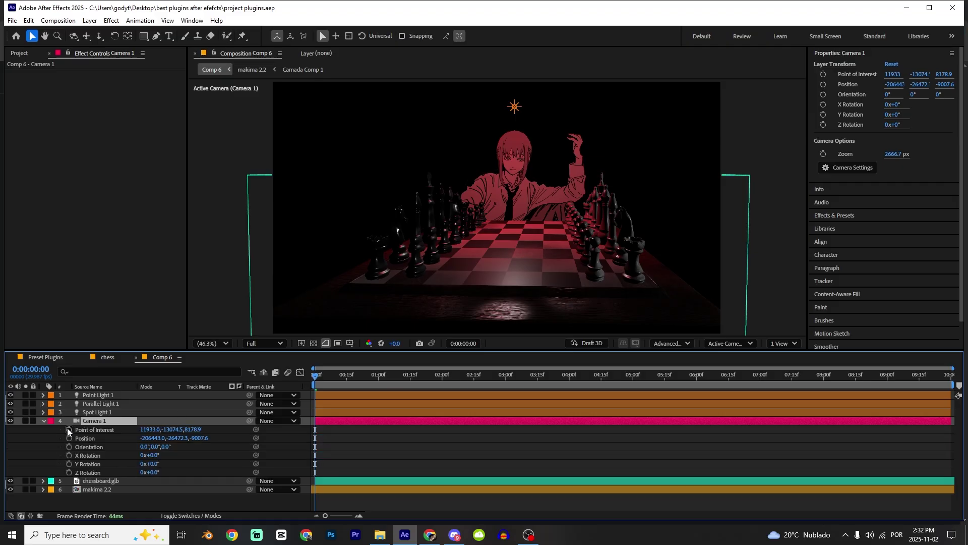
click(68, 428)
click(69, 472)
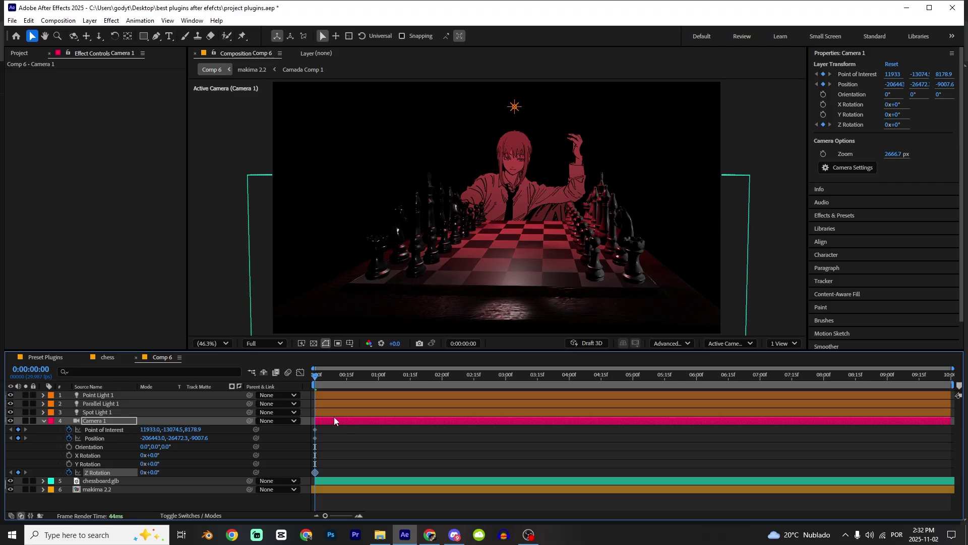
key(u)
key(u)
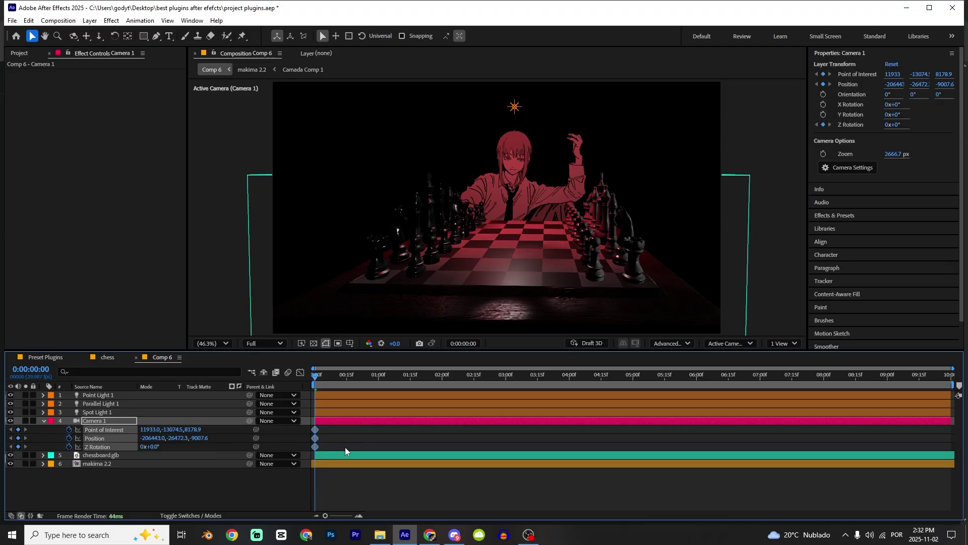
Tilt the camera's starting keyframe to a Z rotation of 8°.
click(345, 447)
drag(155, 451, 158, 447)
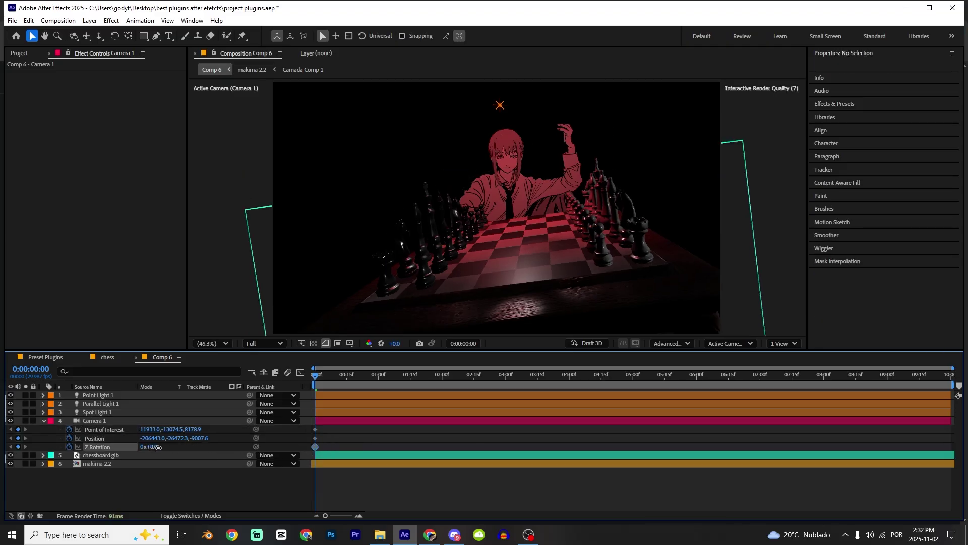
key(c)
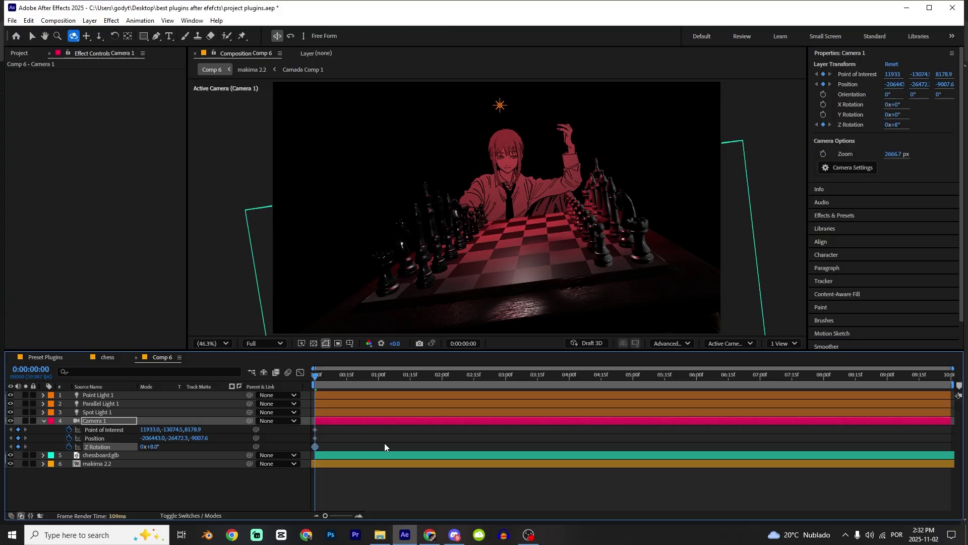
click(385, 446)
Nudge the camera's Y position to -26377.3 and reduce the preview resolution to Quarter.
drag(181, 438, 229, 439)
click(265, 344)
click(264, 411)
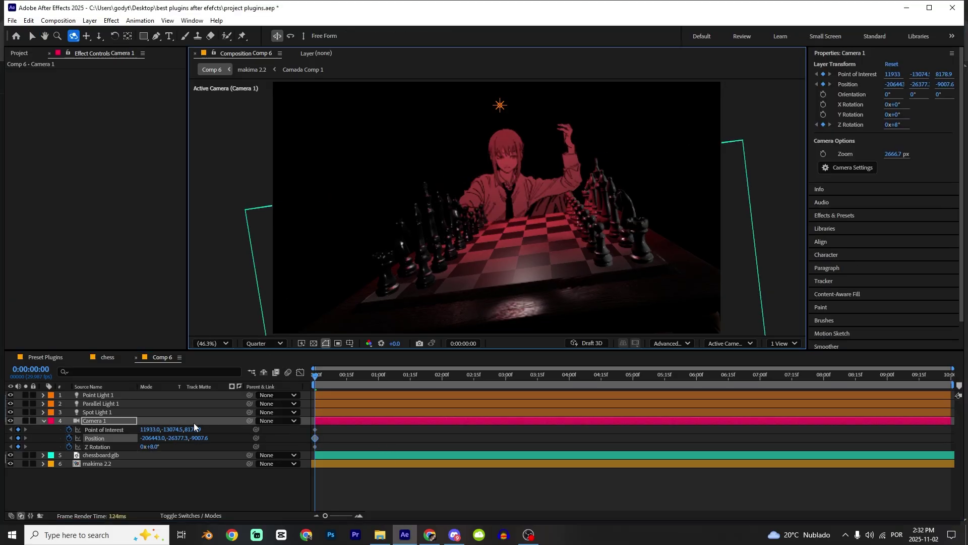
key(v)
drag(172, 429, 232, 440)
key(ctrl+z)
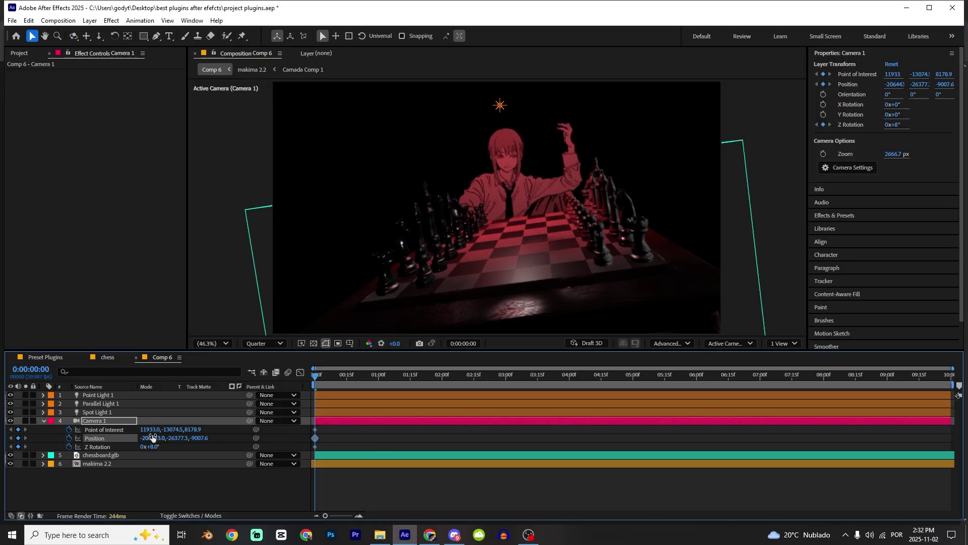
drag(154, 430, 193, 438)
drag(305, 454, 304, 454)
key(ctrl+z)
Lower the camera's starting keyframe to a Y position of -20275.3.
drag(175, 439, 681, 492)
drag(614, 485, 575, 461)
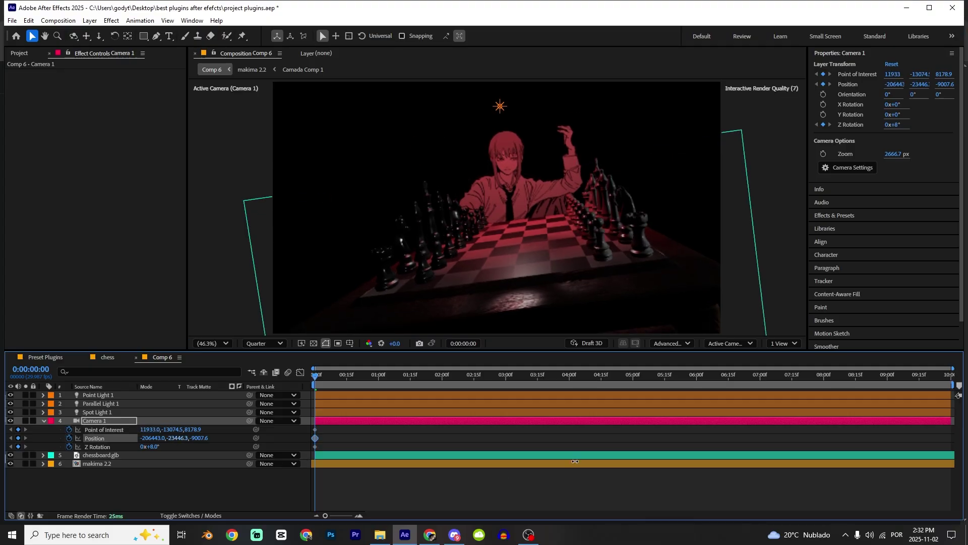
drag(177, 438, 907, 514)
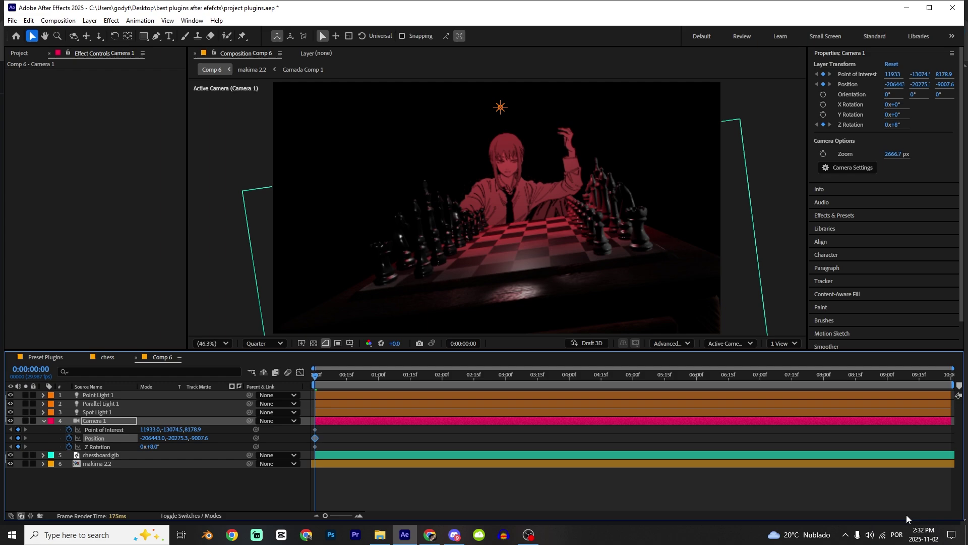
At 0:00:02:29, move the camera in close to the artwork over the board and set its Z rotation to 14°.
click(370, 431)
drag(430, 381, 504, 379)
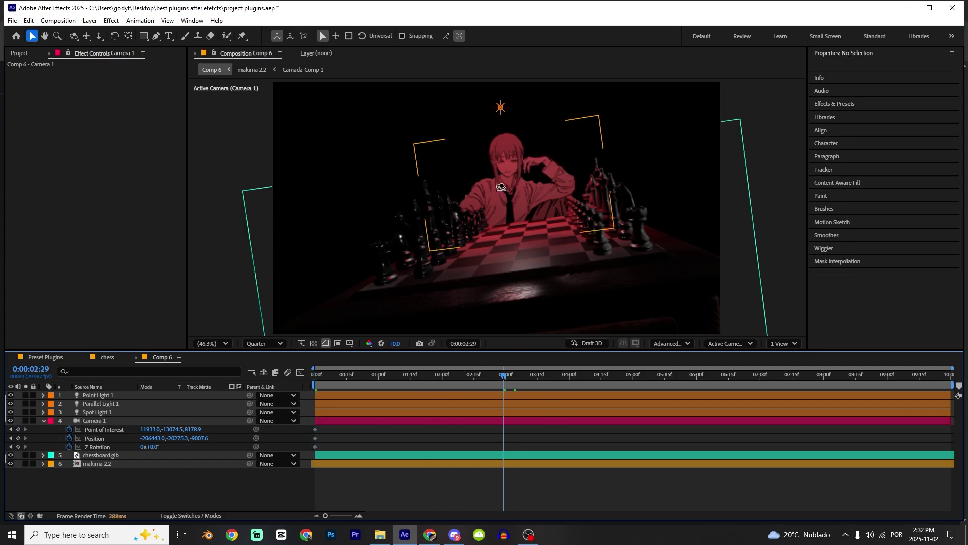
key(c)
key(c)
key(c)
drag(505, 186, 518, 115)
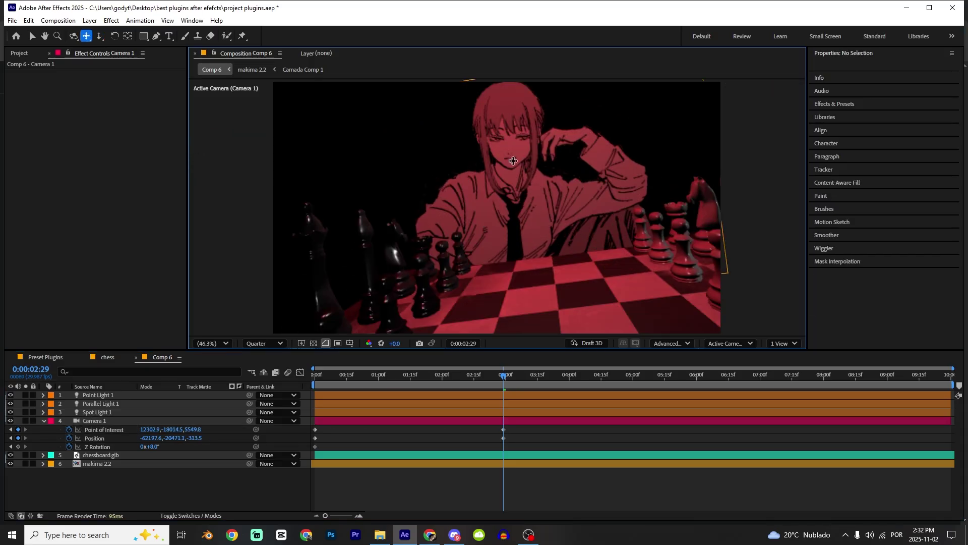
drag(511, 160, 502, 169)
click(352, 473)
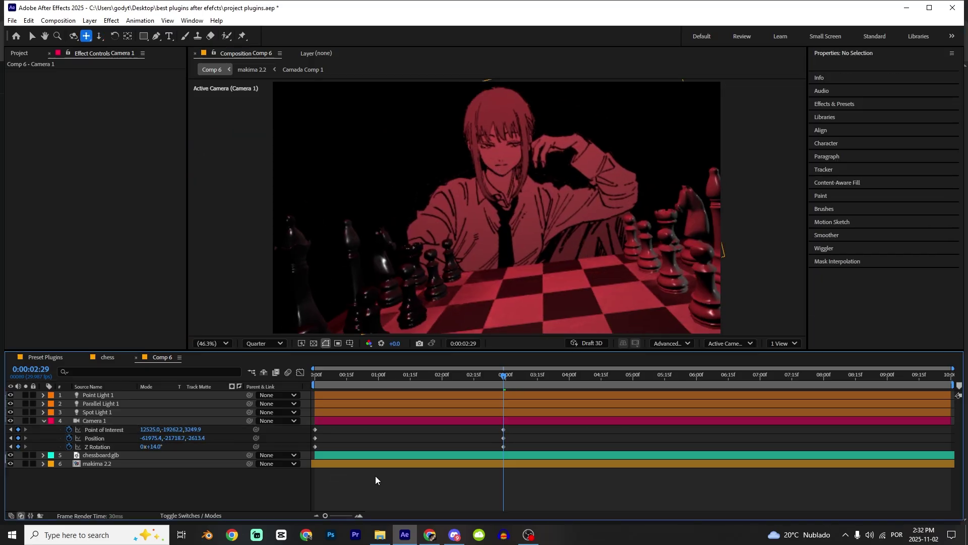
key(v)
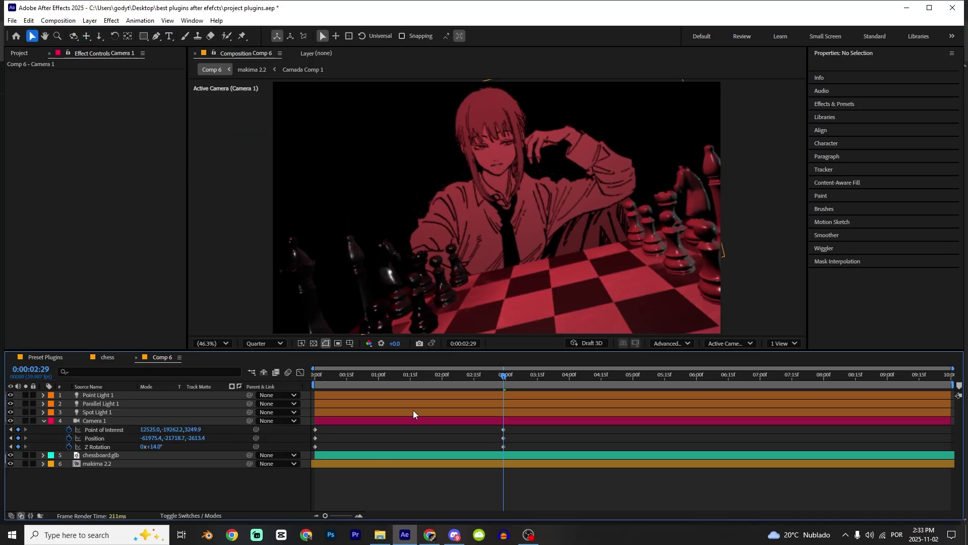
drag(329, 383, 296, 394)
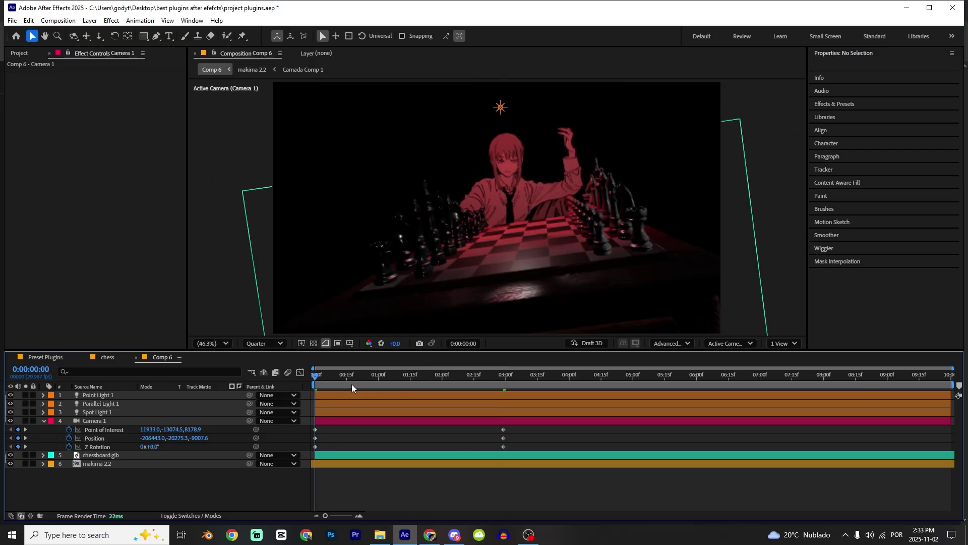
Set keyframes for Spot Light 1's point of interest and position at the first frame.
click(116, 413)
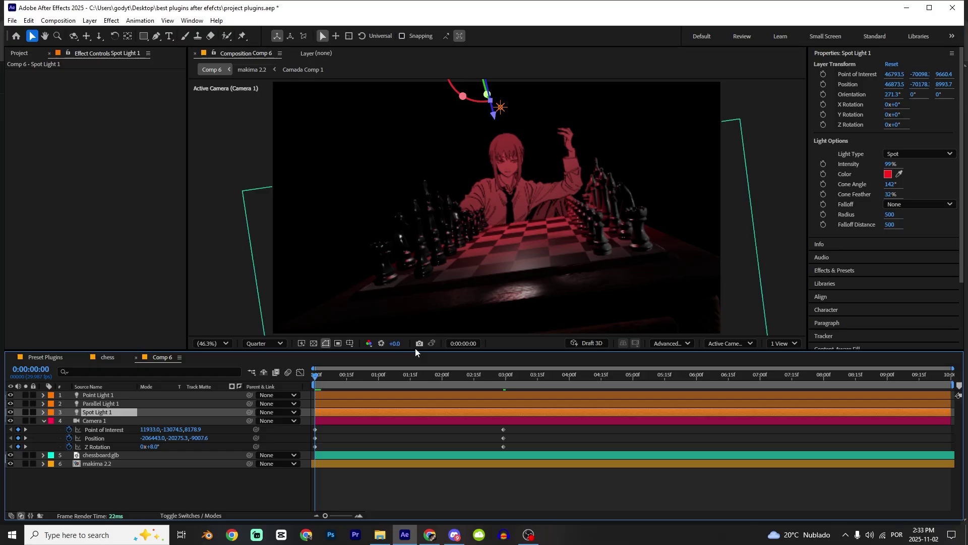
key(p)
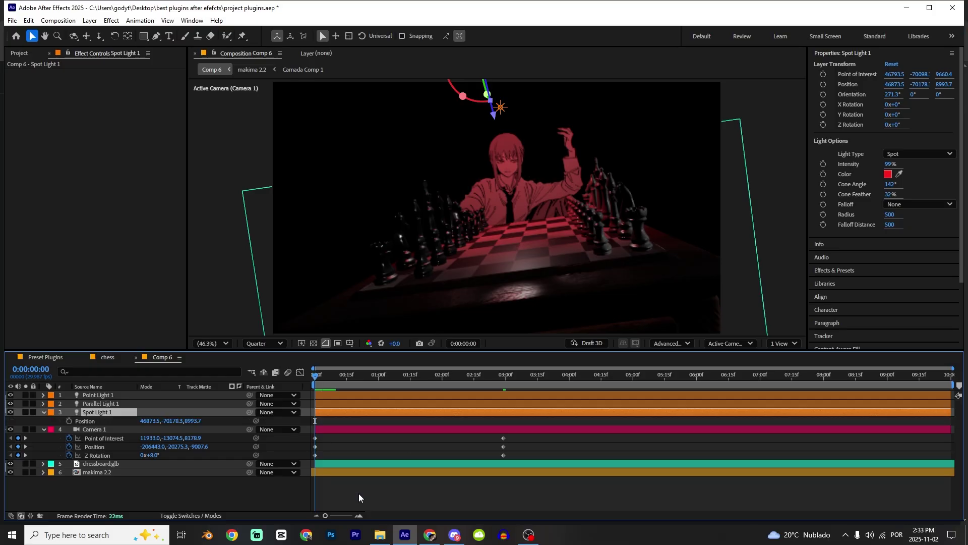
key(shift+a)
click(70, 421)
click(69, 429)
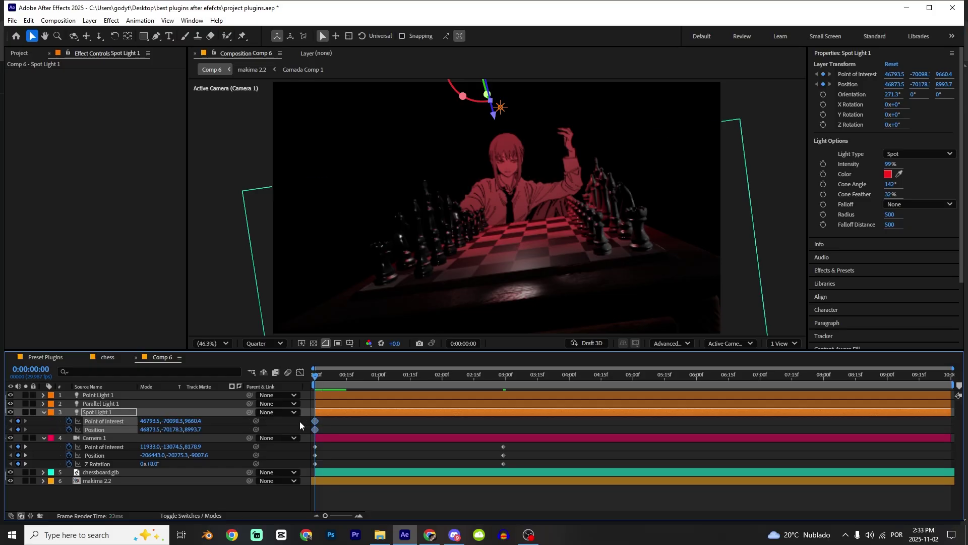
At 0:00:02:29, reposition Spot Light 1 above the artwork to keyframe the end of its movement.
key(k)
click(474, 437)
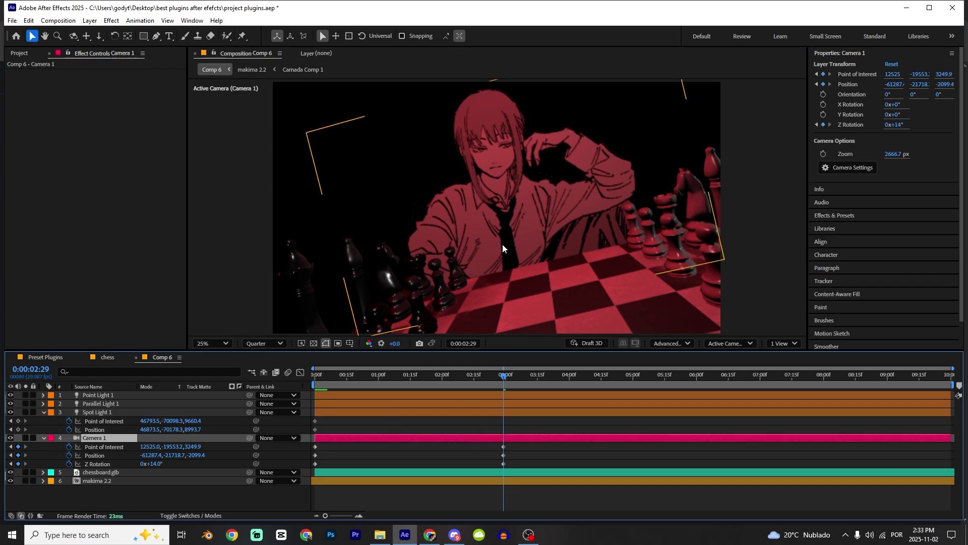
scroll(502, 243, down, 4)
scroll(503, 244, up, 2)
click(107, 412)
drag(462, 118, 462, 166)
drag(456, 129, 465, 146)
drag(466, 147, 470, 113)
click(424, 429)
drag(172, 429, 278, 429)
key(ctrl+z)
Easy-ease all camera and spot light keyframes and shape their speed graph for a fast start and slow finish.
drag(504, 376, 466, 375)
click(546, 421)
drag(545, 424, 273, 486)
key(F9)
click(300, 372)
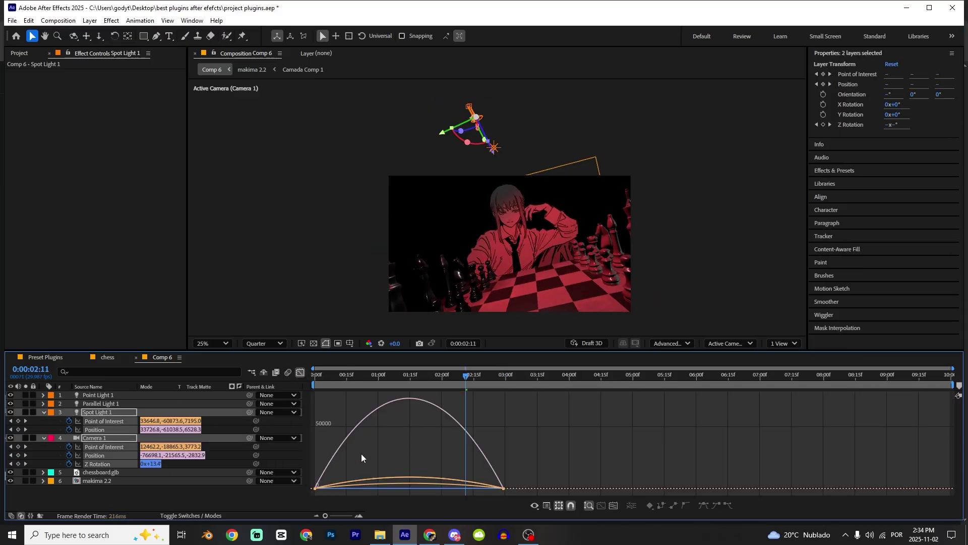
drag(346, 485, 311, 489)
drag(595, 465, 476, 492)
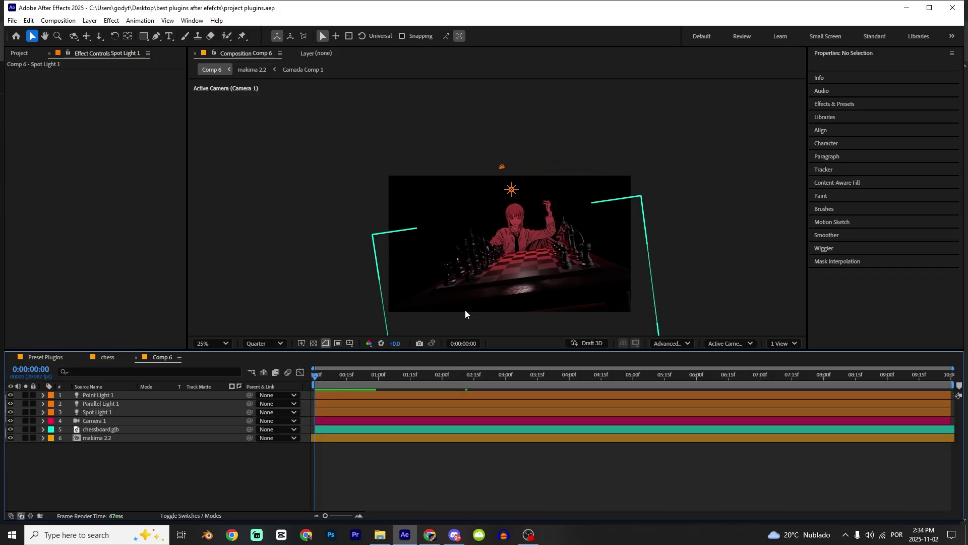
Add an adjustment layer above the lights and apply the S_Blur effect to it.
key(ctrl+alt+y)
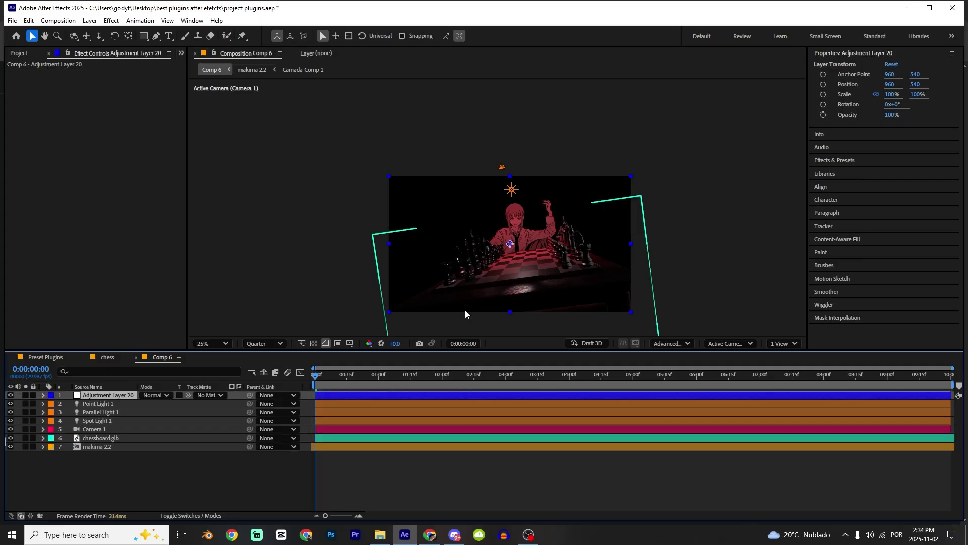
key(ctrl+space)
text(s_bl)
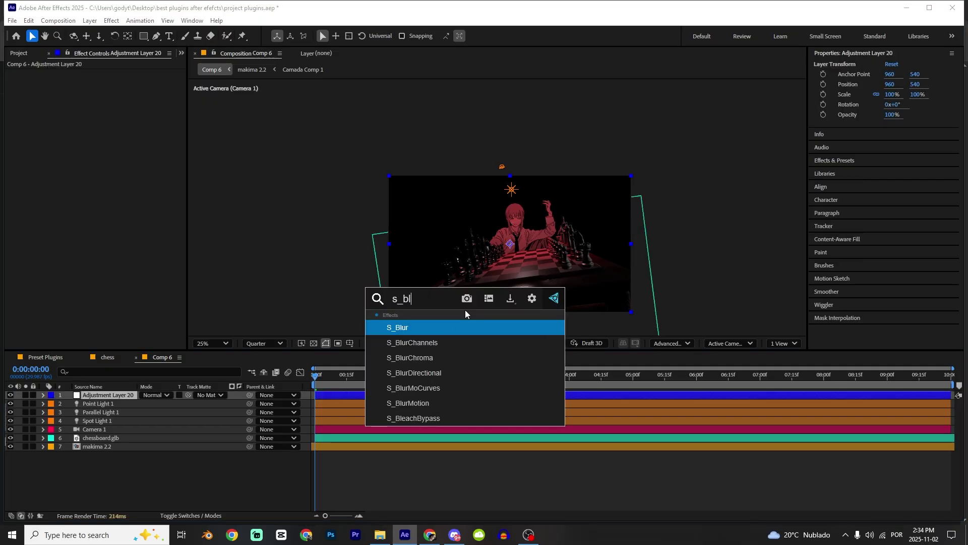
key(Return)
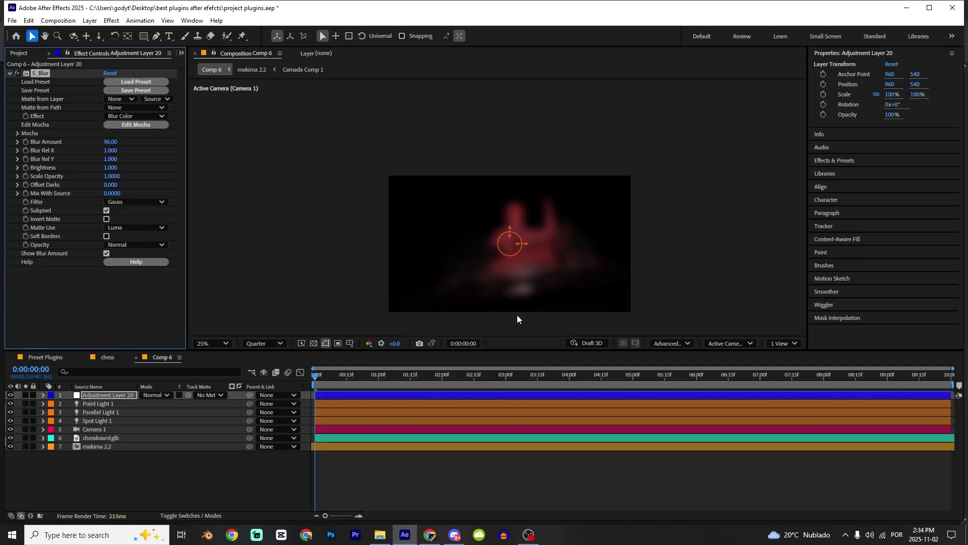
Keyframe S_Blur's Blur Amount from 35 at the first frame to 0 at about frame 9.
click(90, 135)
drag(111, 141, 77, 142)
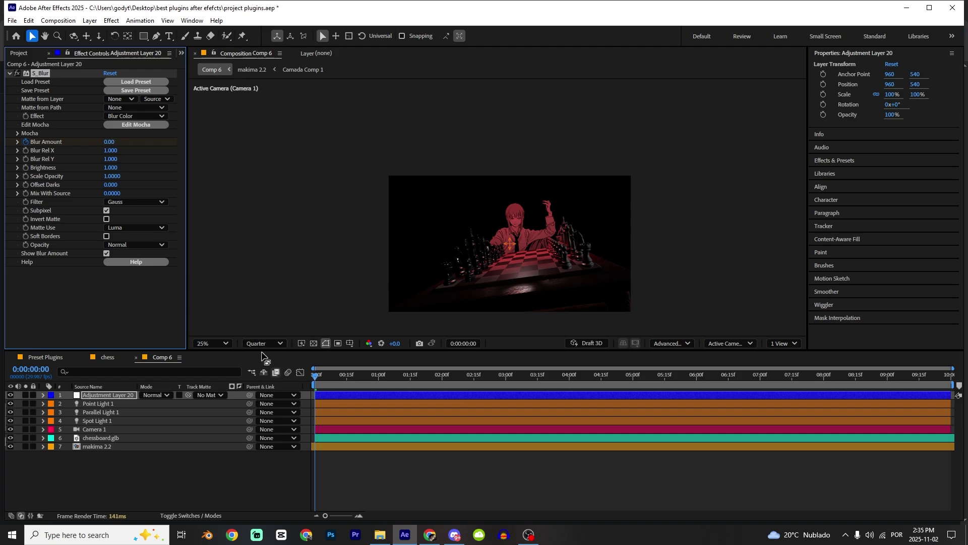
key(u)
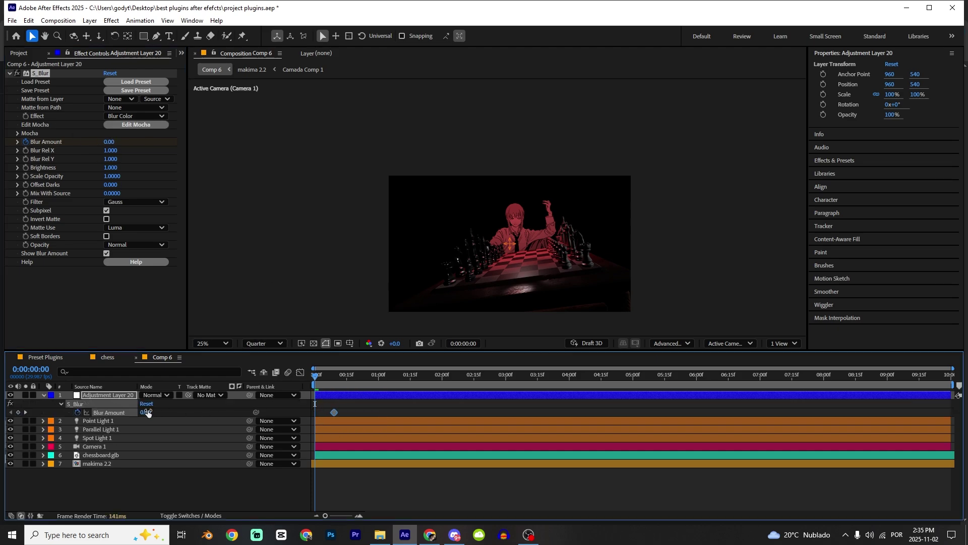
drag(176, 411, 167, 411)
click(404, 489)
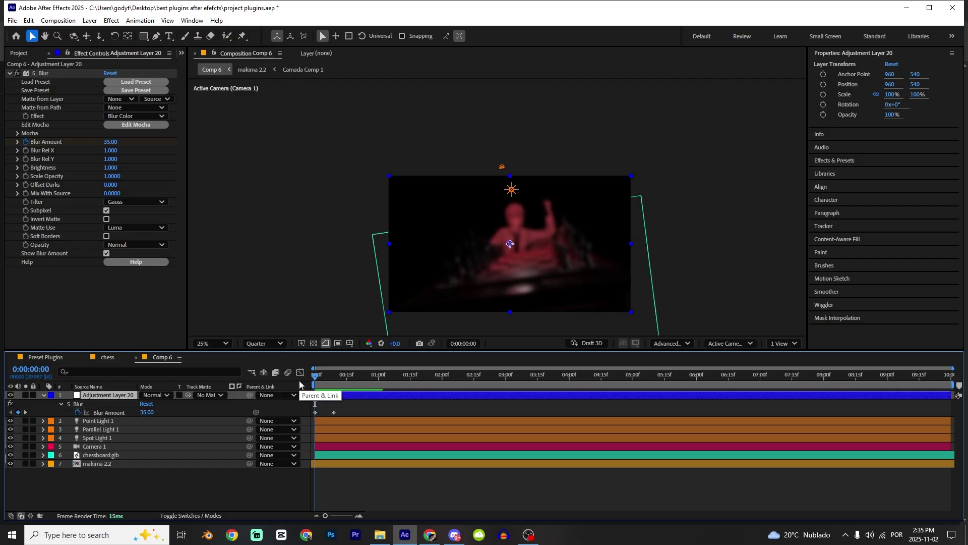
Add a second adjustment layer on top with BCC Halftone, Motion Tile and Wave Warp, and save the project.
key(ctrl+alt+y)
key(ctrl+s)
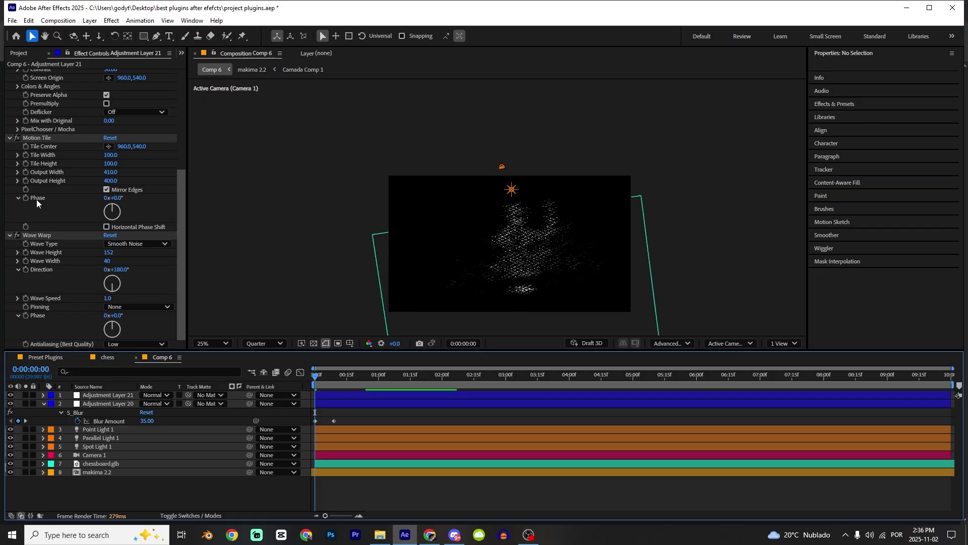
scroll(36, 198, up, 5)
scroll(55, 151, down, 1)
scroll(53, 172, up, 1)
scroll(53, 173, down, 2)
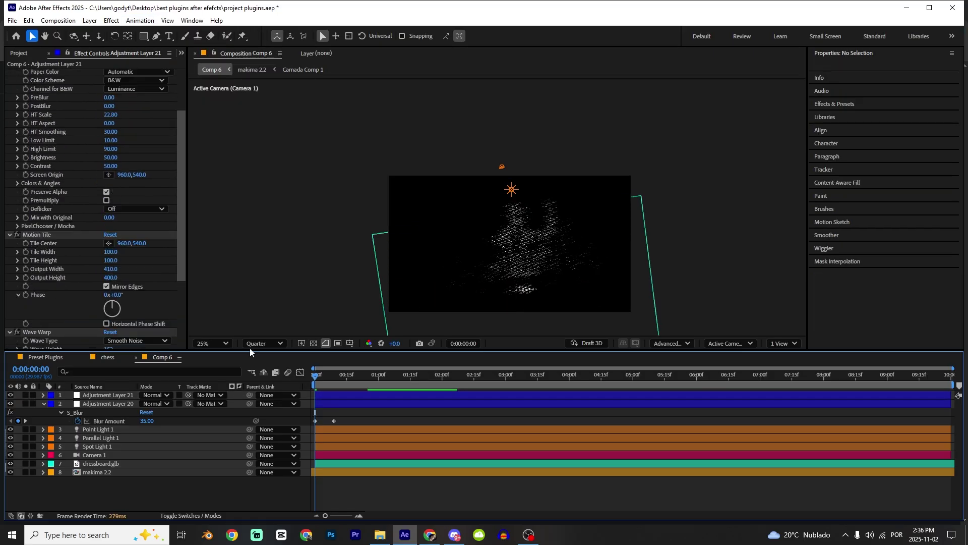
Split the halftone adjustment layer at 0:00:00:02 and delete the part after it.
click(346, 394)
key(equal)
key(equal)
key(equal)
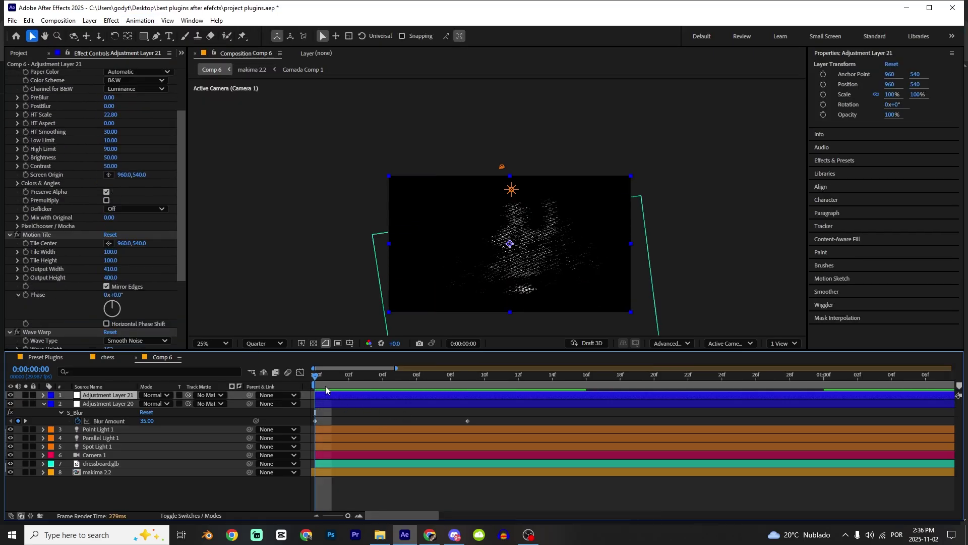
drag(325, 385, 358, 392)
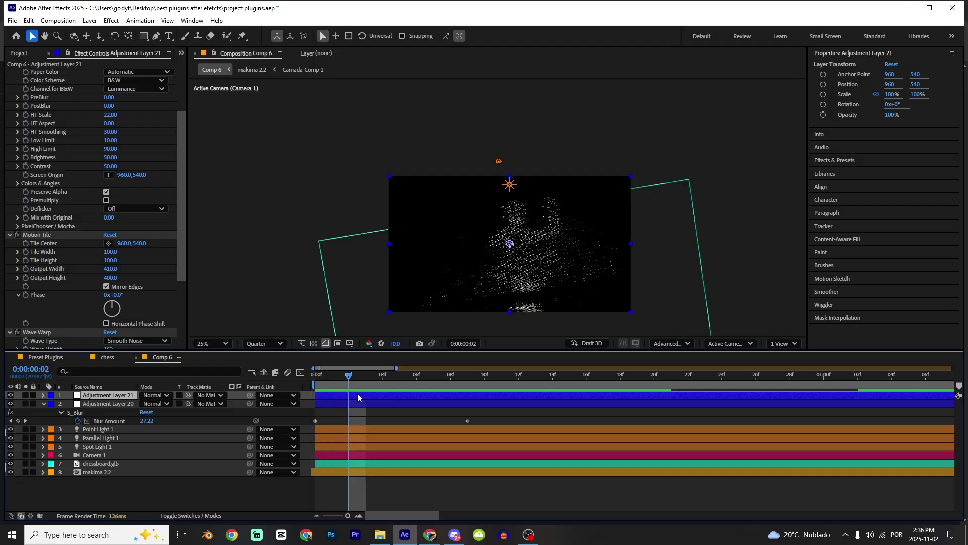
key(ctrl+shift+d)
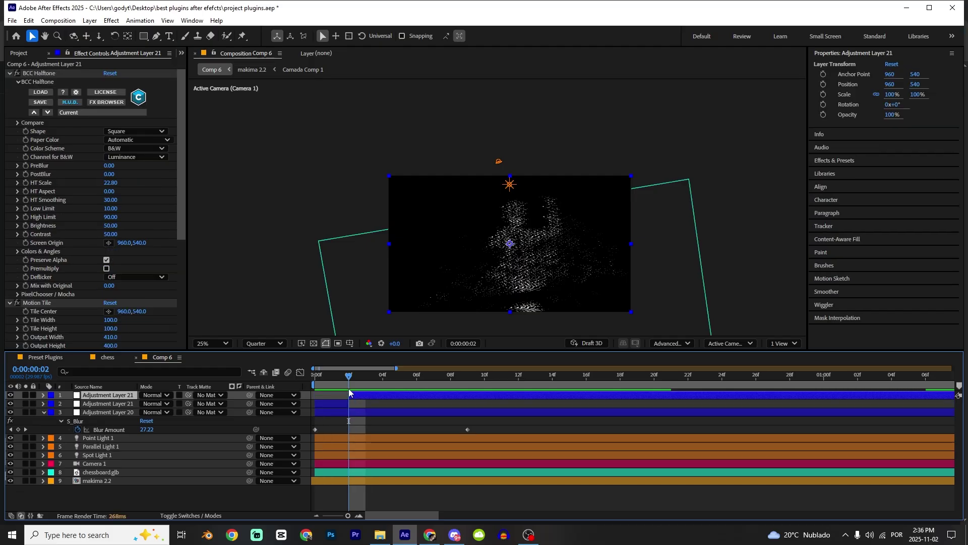
key(Delete)
Preview the opening frames and compare the halftone layer with Wave Warp off and on.
drag(349, 388, 325, 383)
key(minus)
key(space)
key(space)
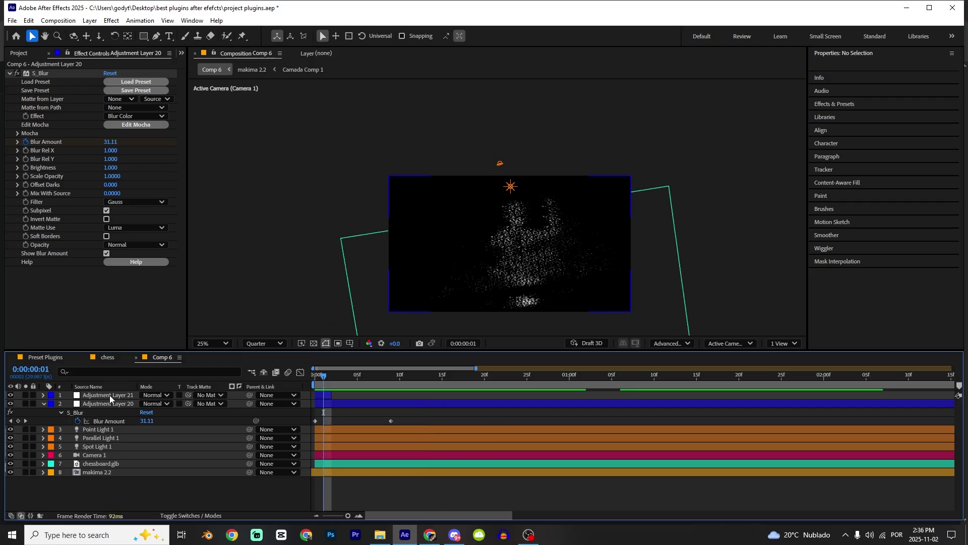
click(109, 396)
click(9, 73)
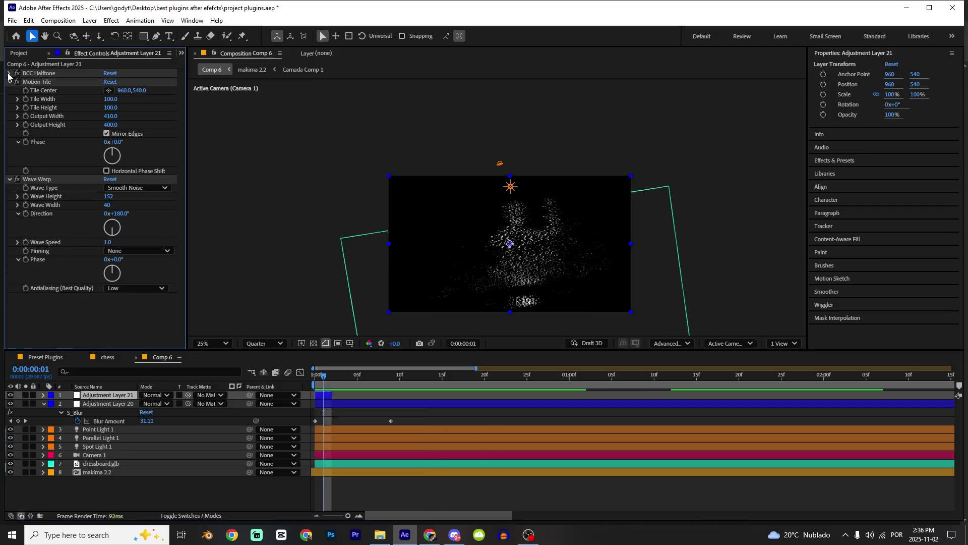
click(17, 180)
click(16, 179)
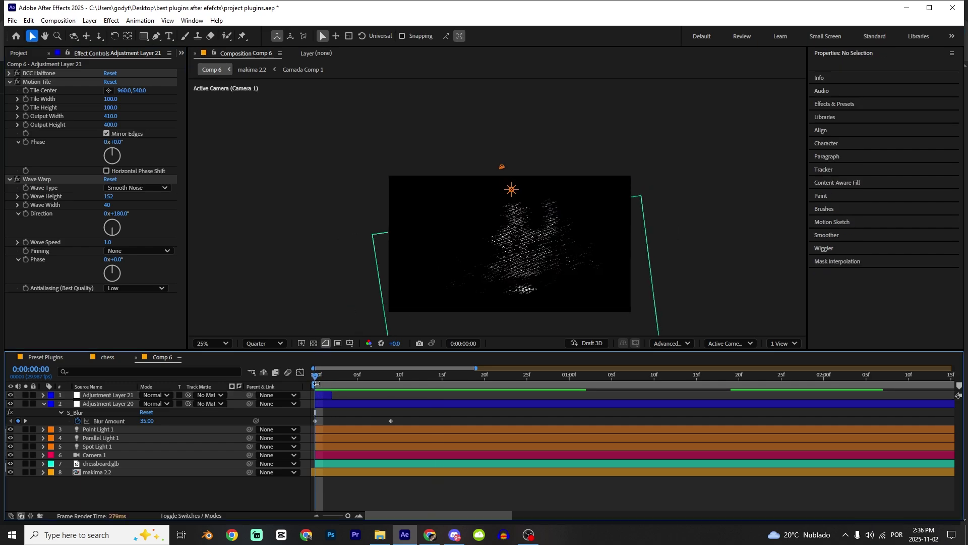
key(Home)
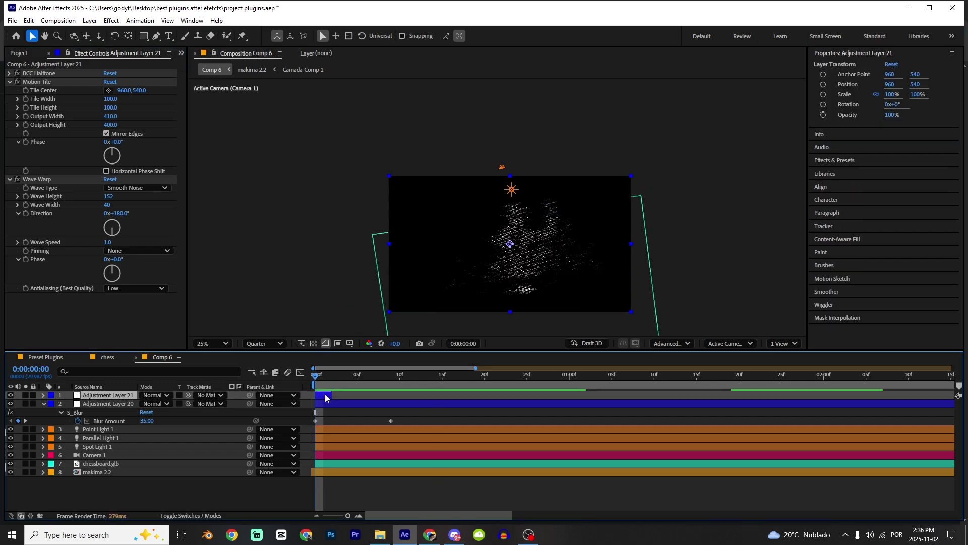
key(ctrl+space)
text(inv)
key(Return)
Add a full-length adjustment layer on top, save the project, and grade the scene with a Magic Bullet Looks look.
drag(374, 375, 399, 376)
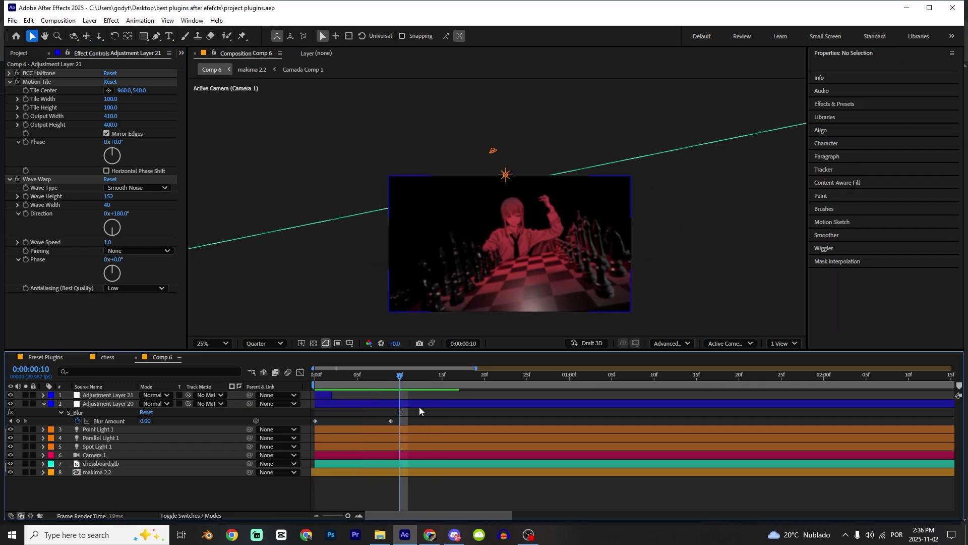
key(minus)
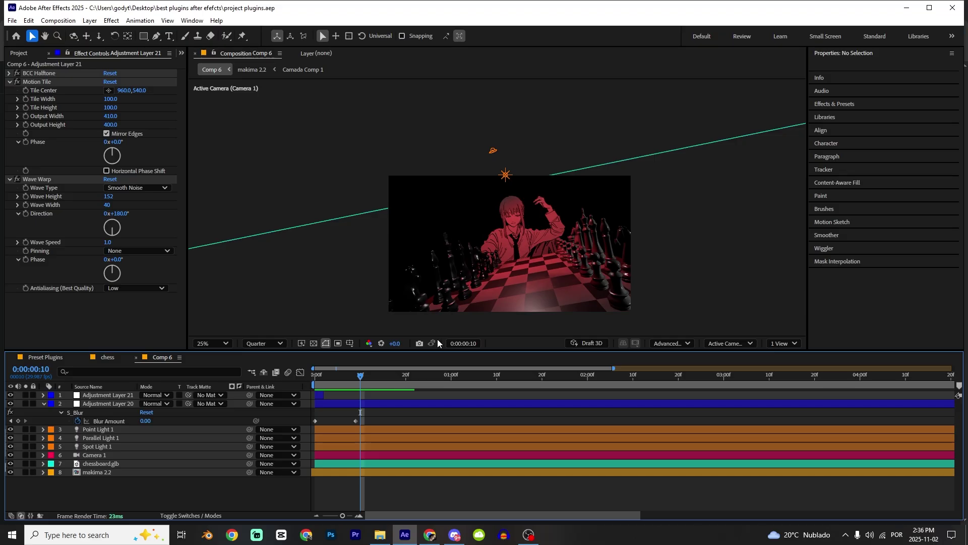
scroll(439, 307, up, 2)
drag(522, 310, 500, 228)
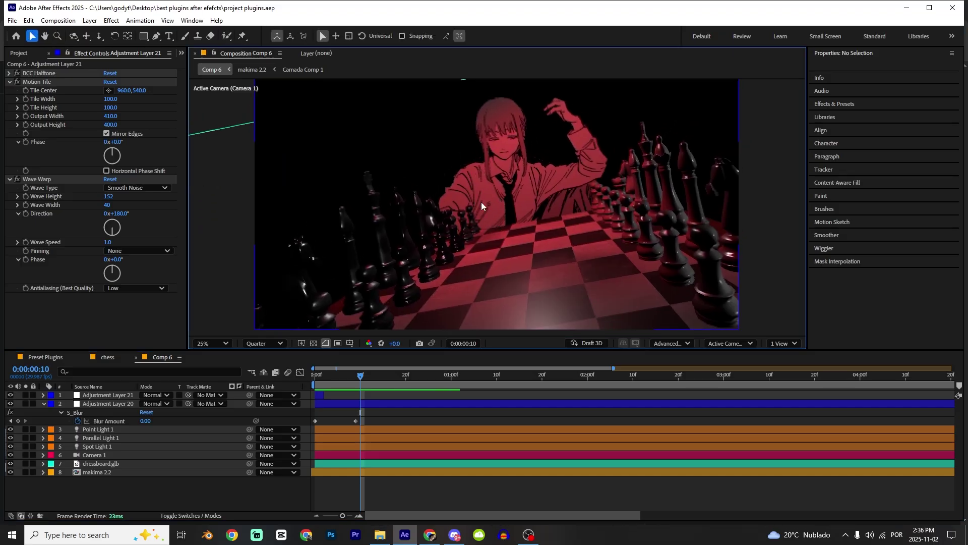
scroll(482, 202, down, 2)
drag(497, 168, 507, 195)
key(v)
key(ctrl+alt+y)
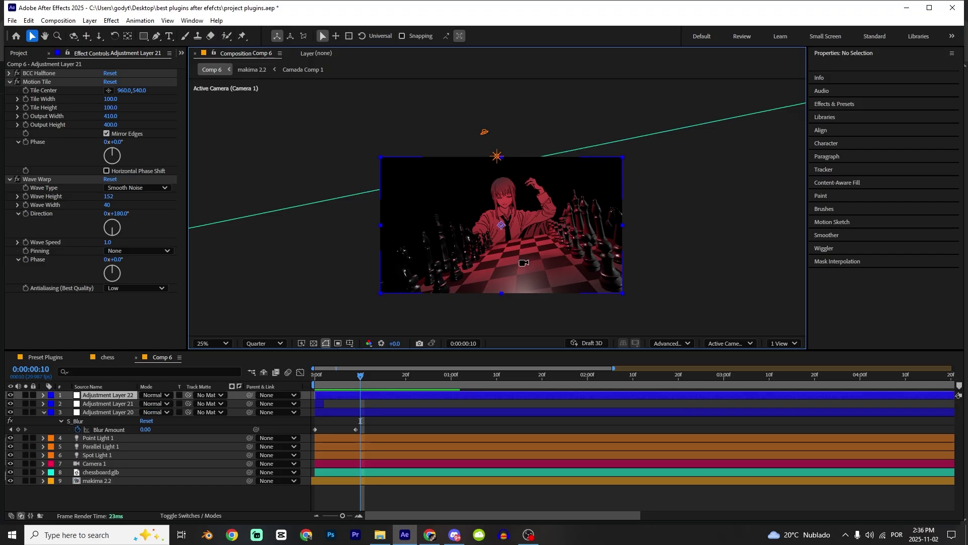
key(ctrl+alt+shift+e)
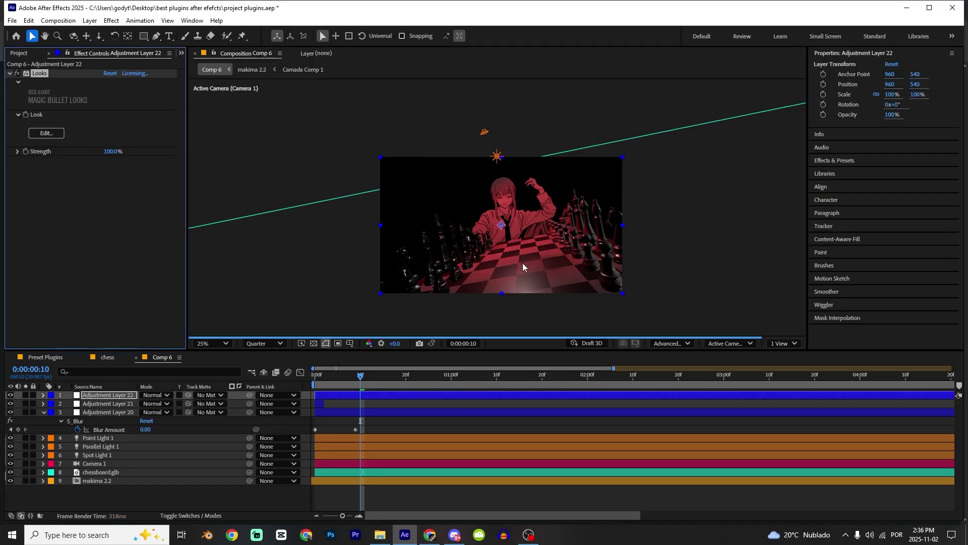
key(ctrl+s)
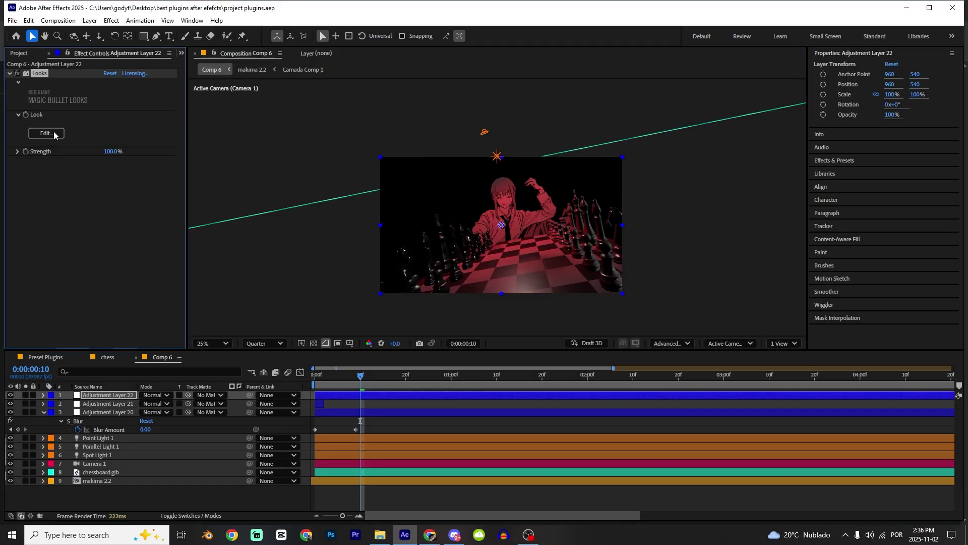
click(47, 133)
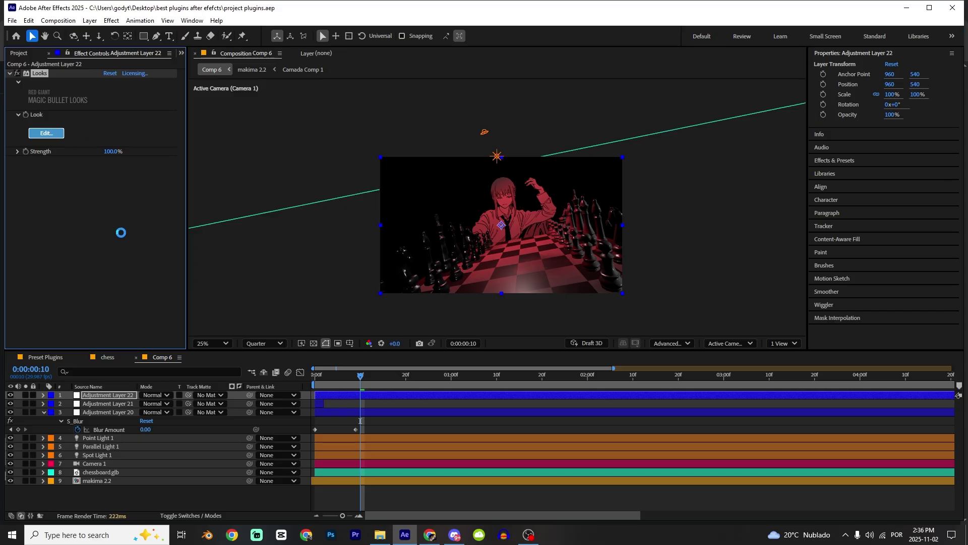
Duplicate the adjustment layer that carries the Looks effect.
click(101, 404)
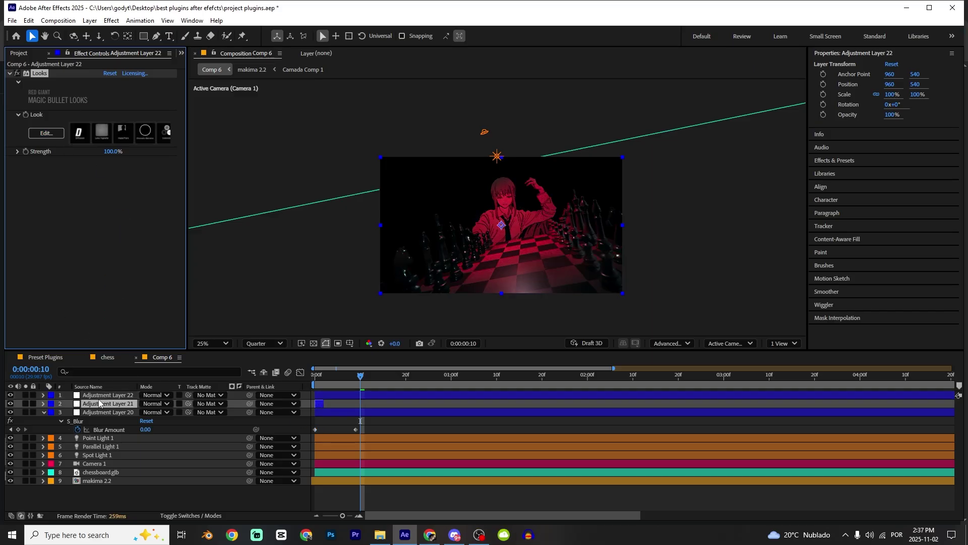
click(100, 395)
scroll(464, 260, up, 2)
key(ctrl+d)
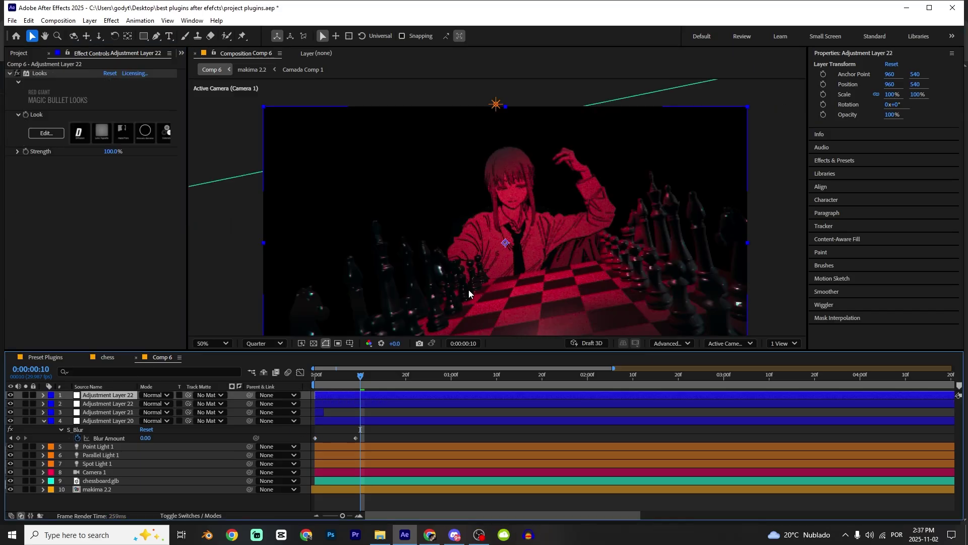
Add Brightness & Contrast to the top adjustment layer with Brightness 73, and set the preview resolution to Full.
key(ctrl+space)
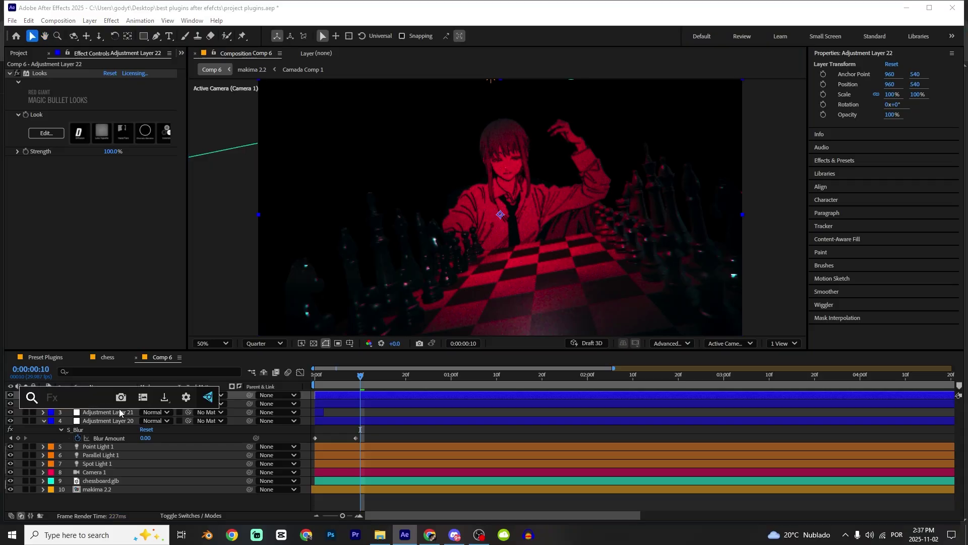
text(bri)
key(Return)
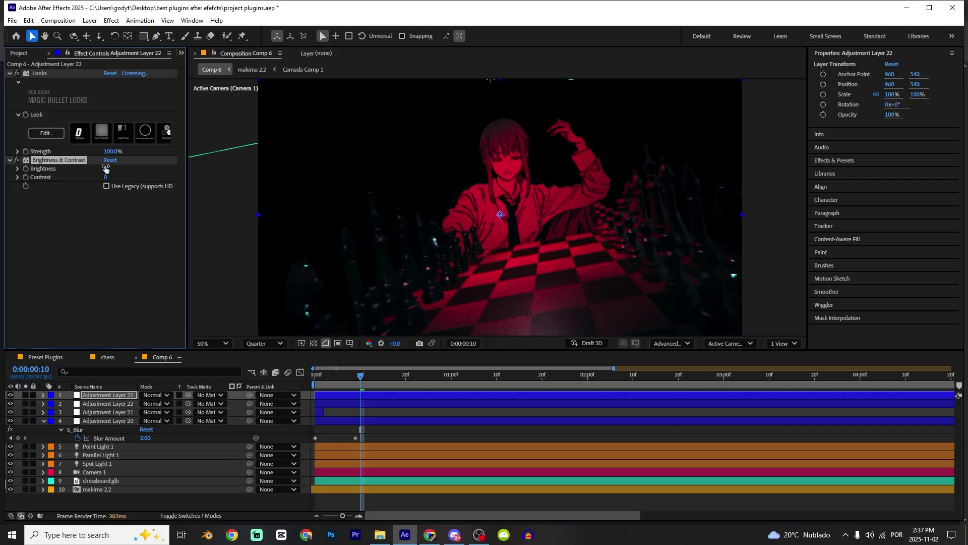
drag(148, 172, 149, 171)
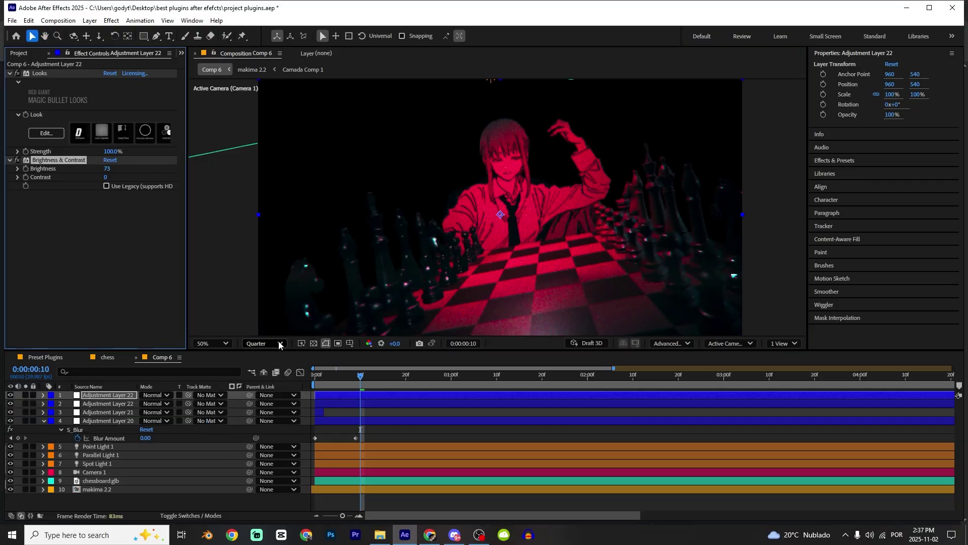
click(265, 343)
click(254, 362)
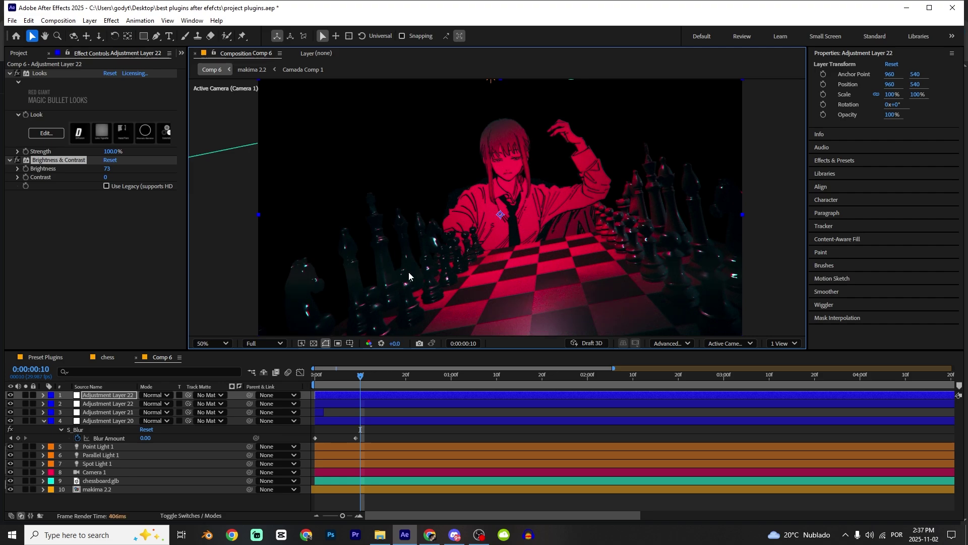
Set the Looks strength to 50% on the top adjustment layer, with Brightness 54 and Contrast -34.
click(169, 291)
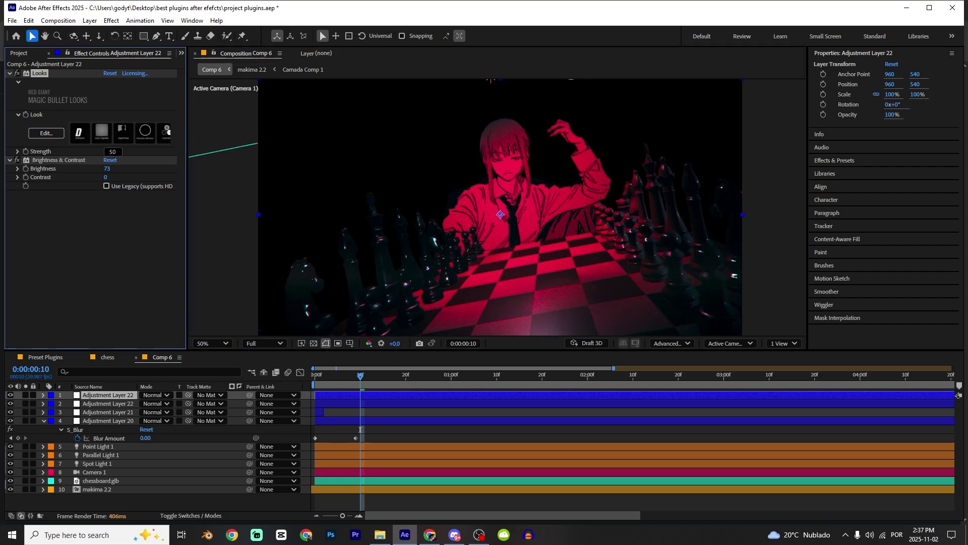
key(Return)
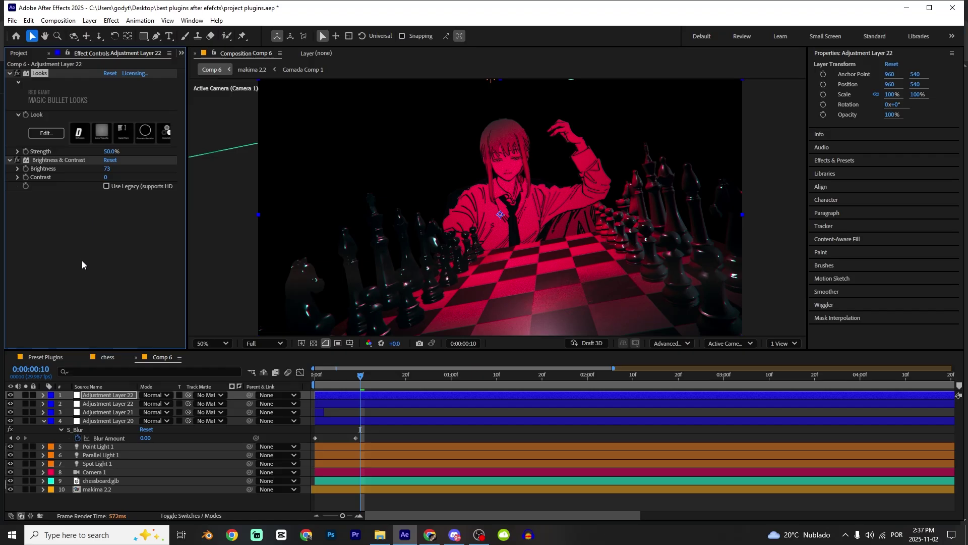
click(374, 383)
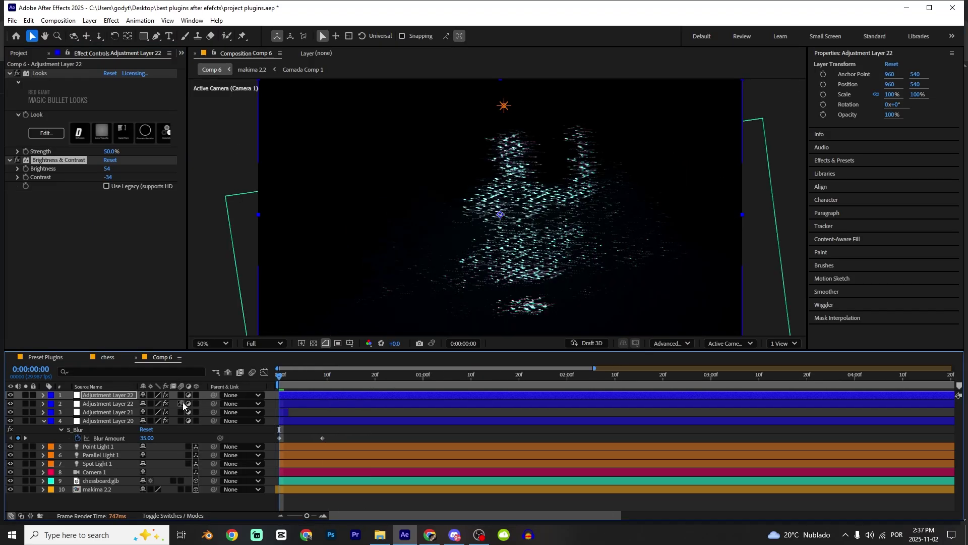
Enable motion blur for all layers and the composition, and pre-compose all layers with their attributes moved into the new composition.
key(ctrl+a)
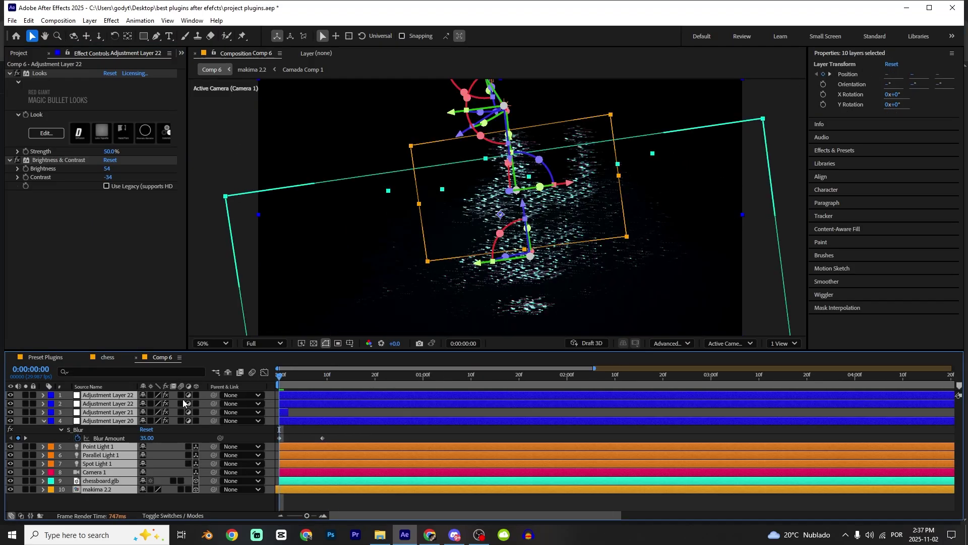
click(181, 395)
click(252, 372)
click(382, 384)
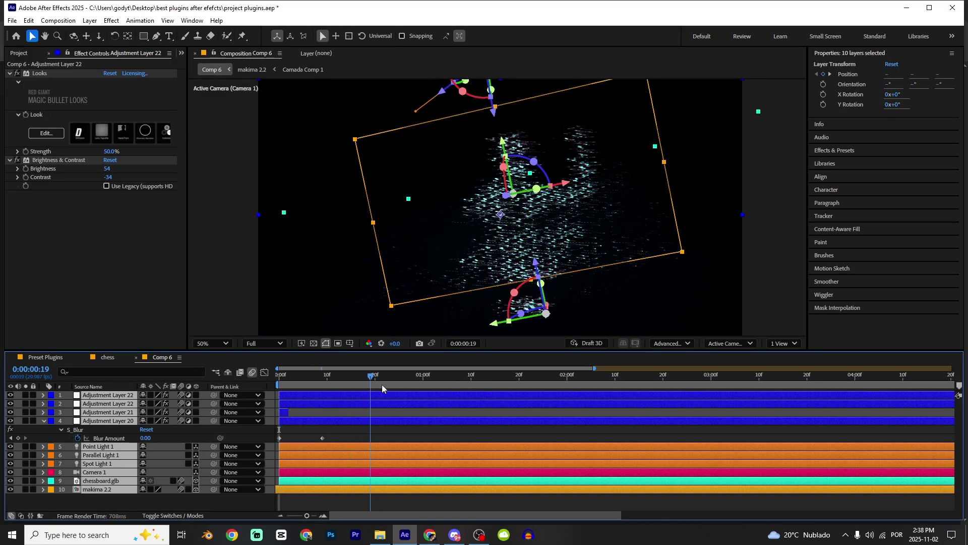
key(ctrl+shift+c)
key(Return)
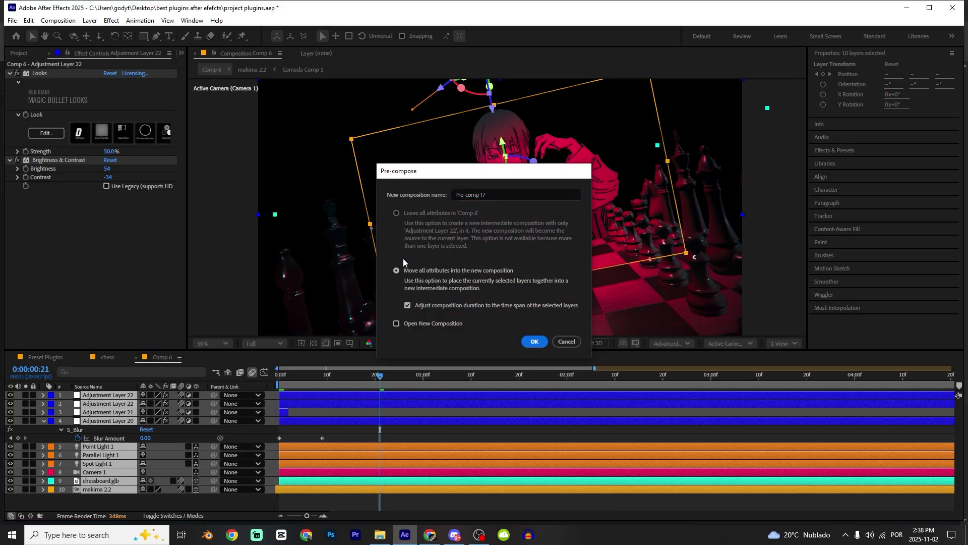
Apply Posterize Time to the pre-comp with a frame rate of 18 and preview the animation.
key(ctrl+space)
text(pos)
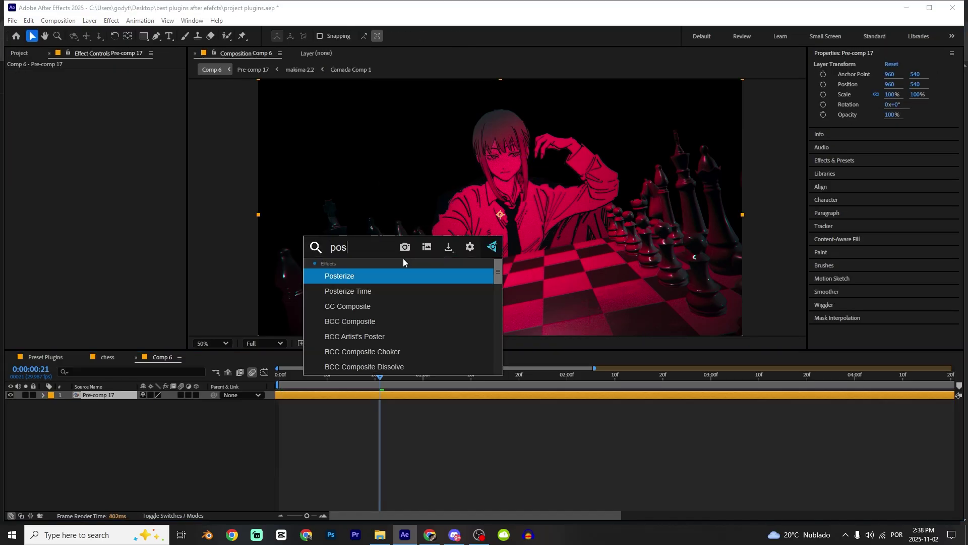
key(Down)
key(Return)
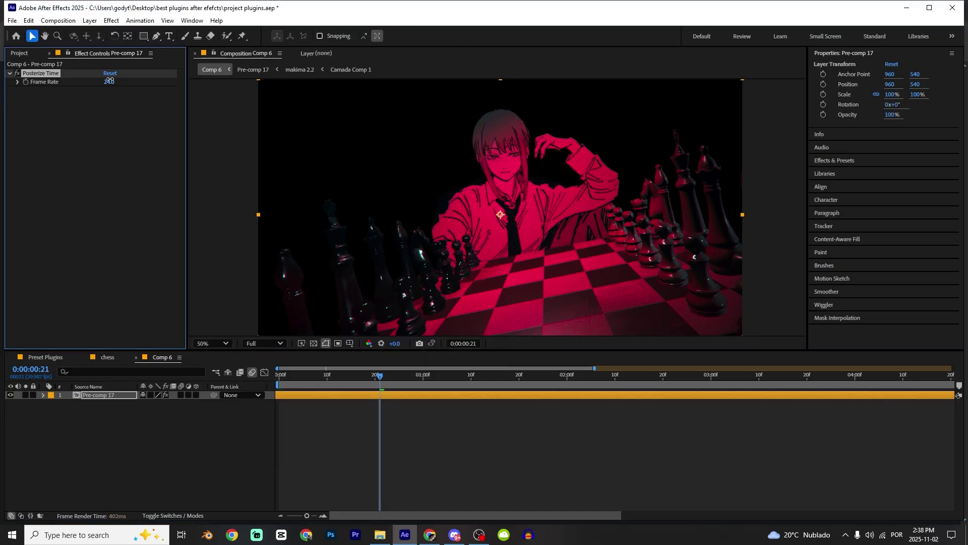
text(18)
click(79, 236)
key(space)
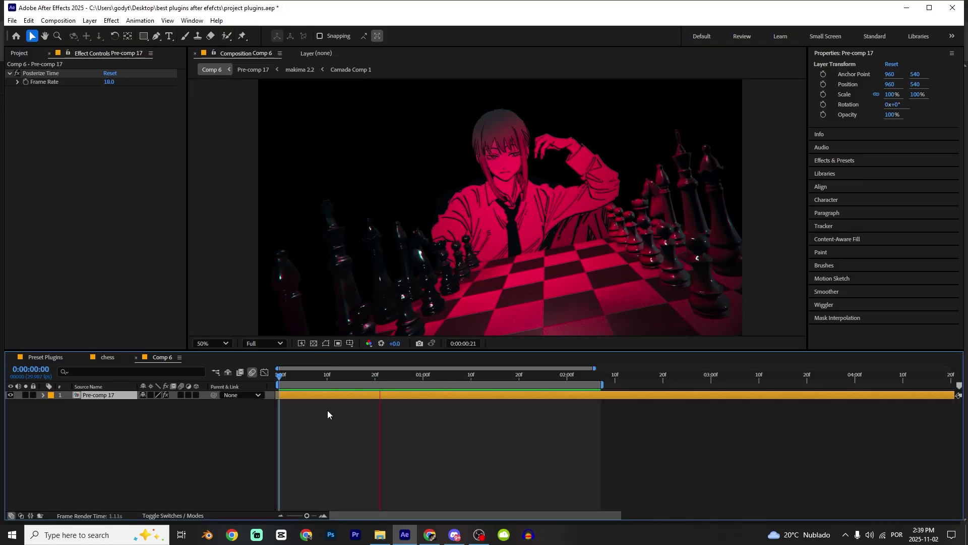